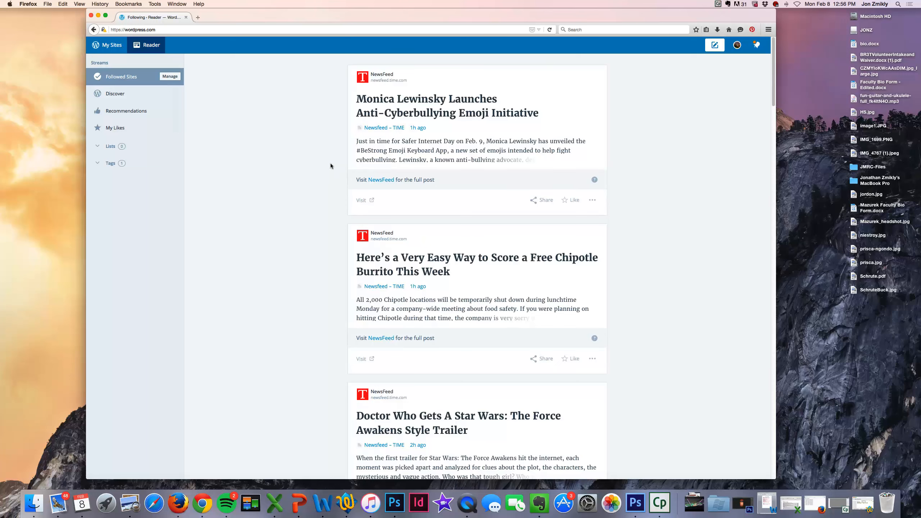
Step: Browse the Reader's Discover stream, then view the Recommendations
scroll(319, 167, "down", 7)
scroll(319, 166, "down", 6)
scroll(320, 166, "up", 13)
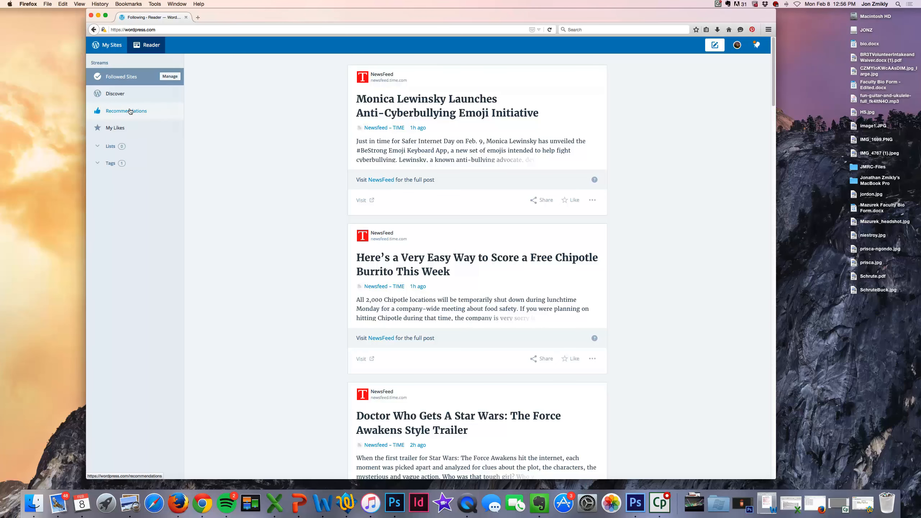
left_click(107, 91)
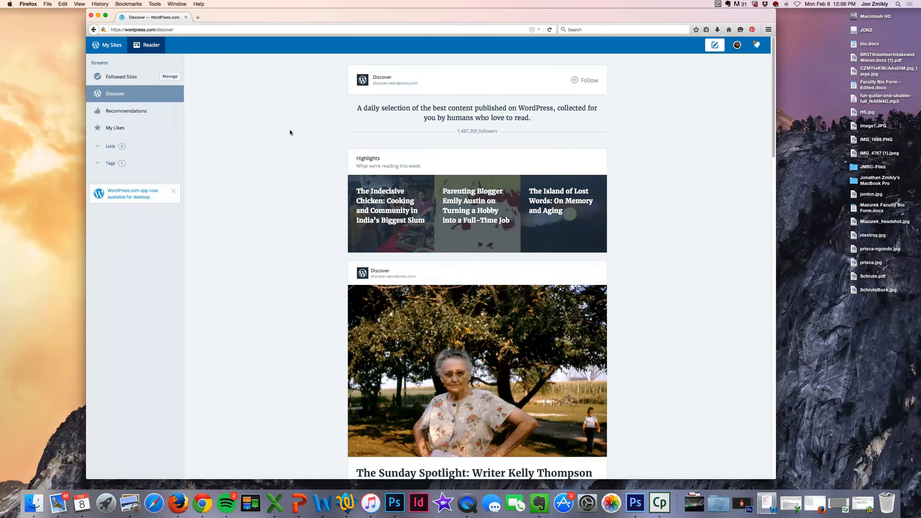
scroll(227, 131, "down", 1)
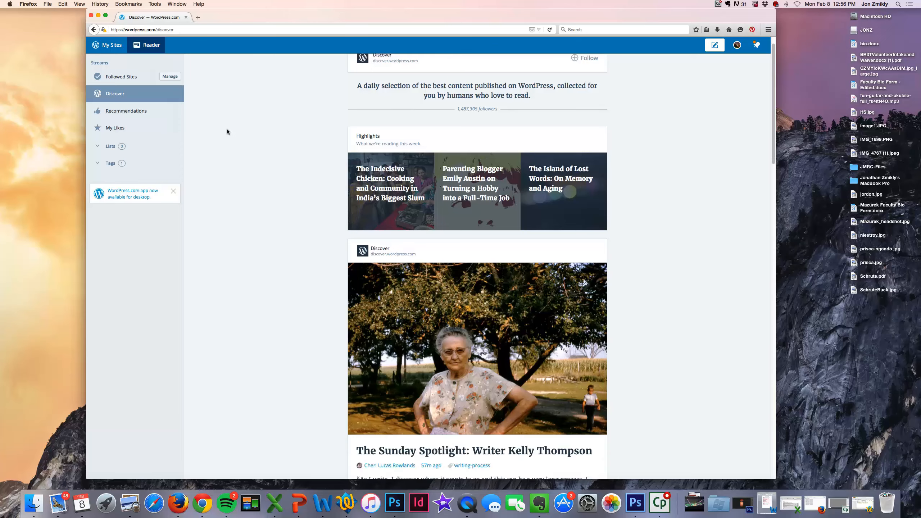
left_click(117, 111)
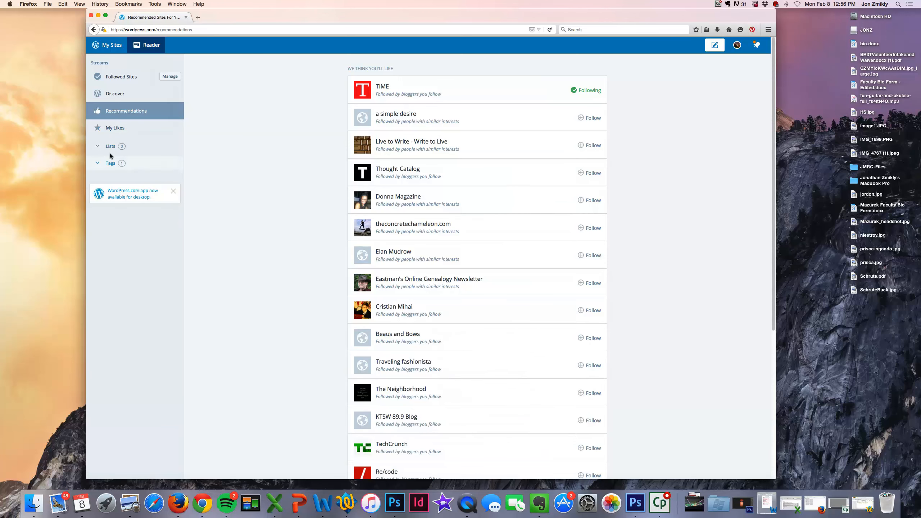
Step: Expand the Tags list and return to the Followed Sites feed
left_click(111, 164)
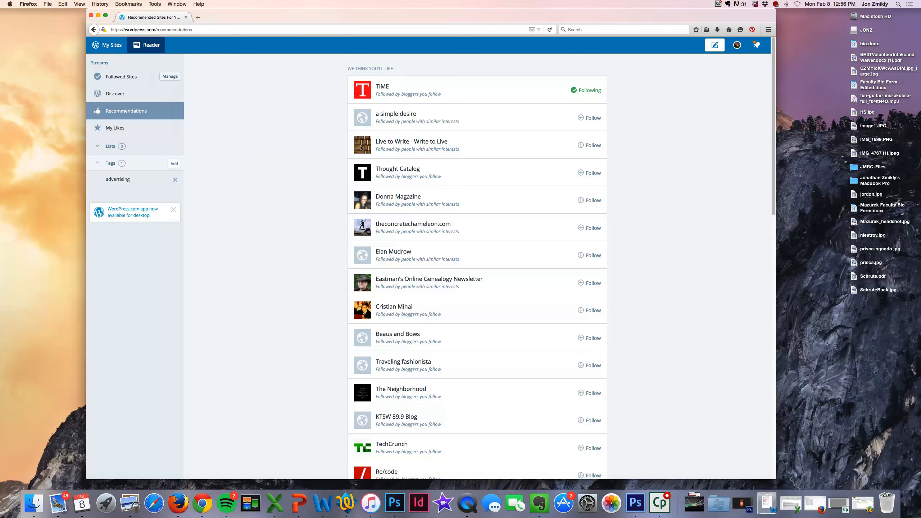
left_click(120, 76)
scroll(292, 133, "down", 5)
scroll(292, 134, "up", 5)
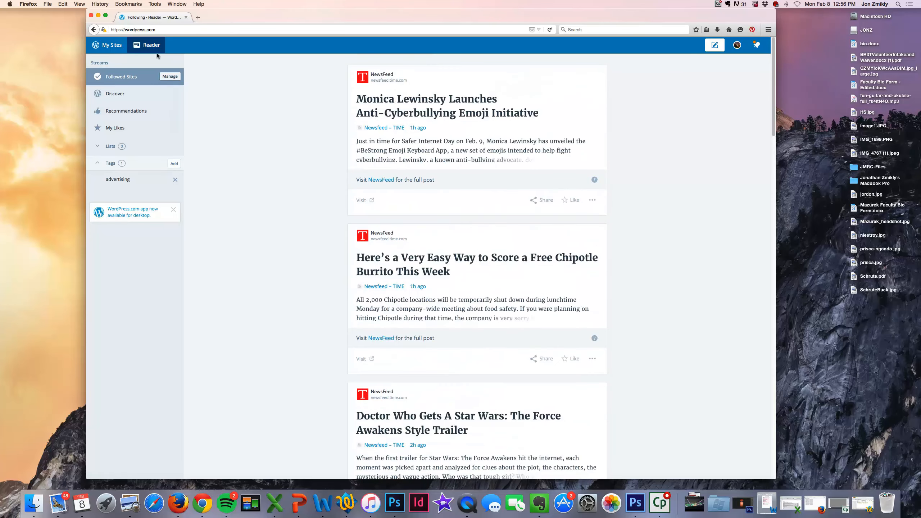
Step: Open the site's Stats Insights page and scroll through its activity, totals and followers
left_click(101, 46)
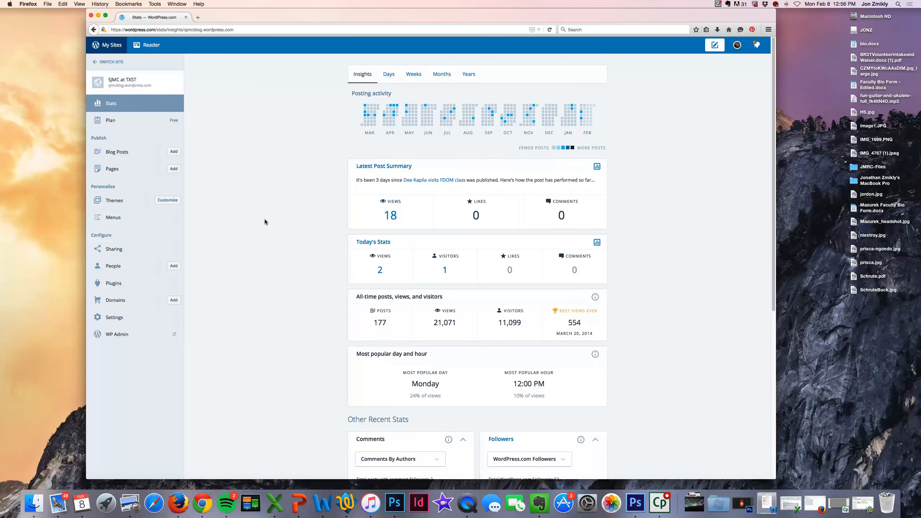
scroll(264, 222, "down", 5)
scroll(265, 222, "down", 4)
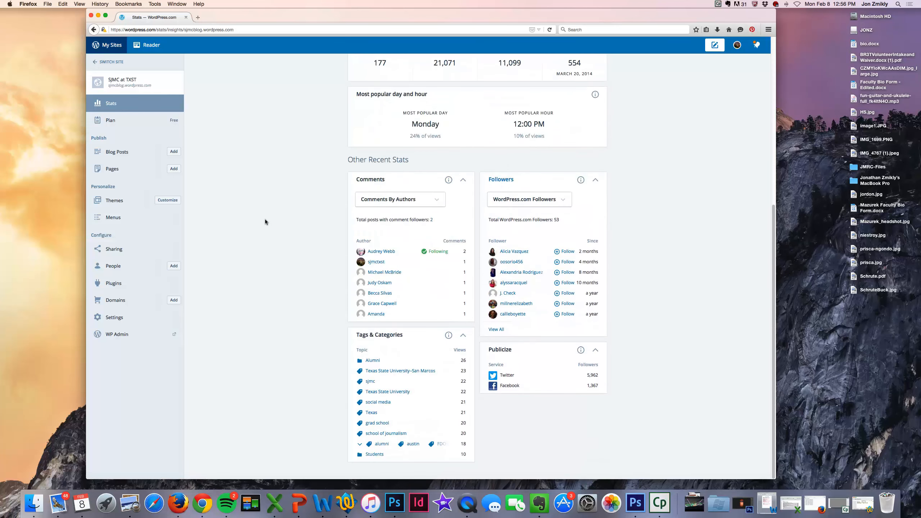
scroll(265, 222, "up", 9)
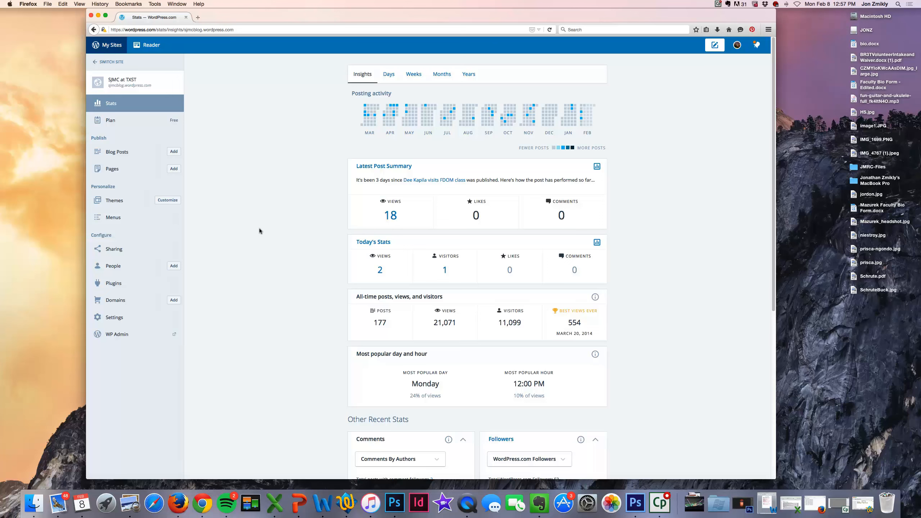
Step: Open the WP Admin dashboard, also loading sjmcblog.wordpress.com/wp-admin in a new tab
left_click(112, 334)
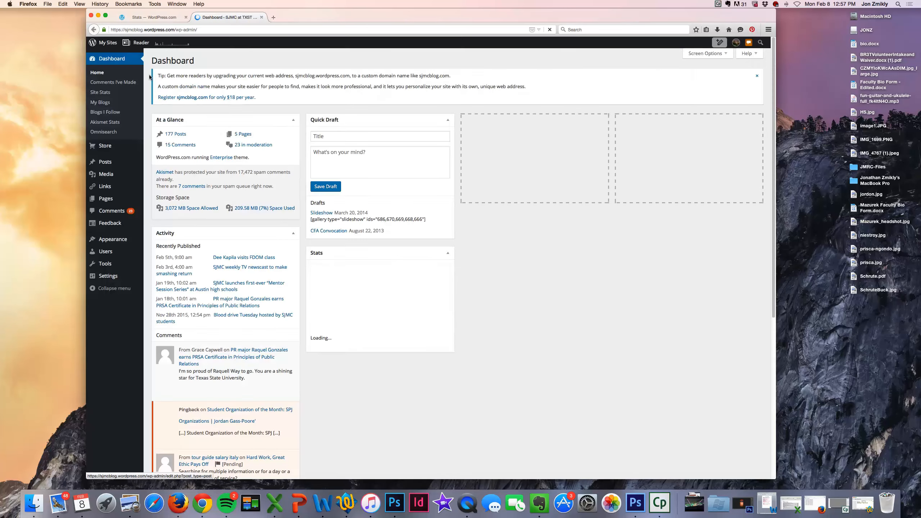
left_click(151, 16)
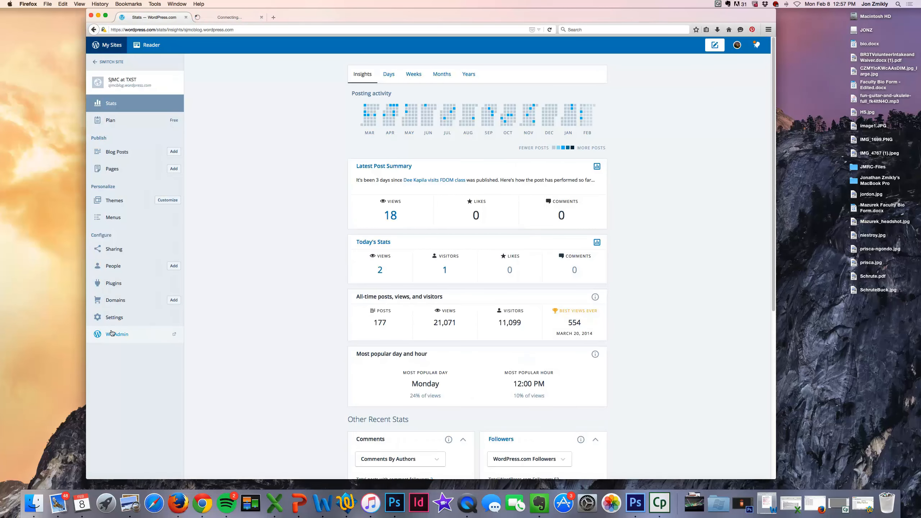
left_click(273, 17)
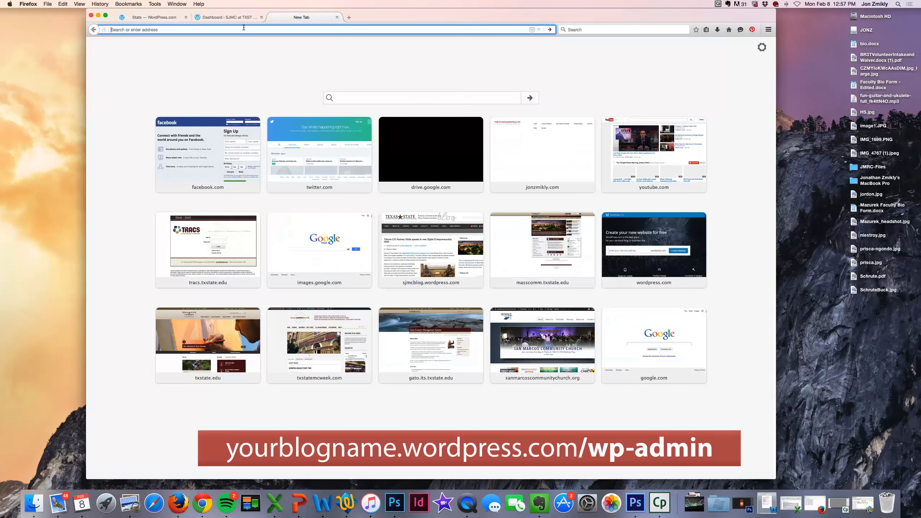
type("sjmc")
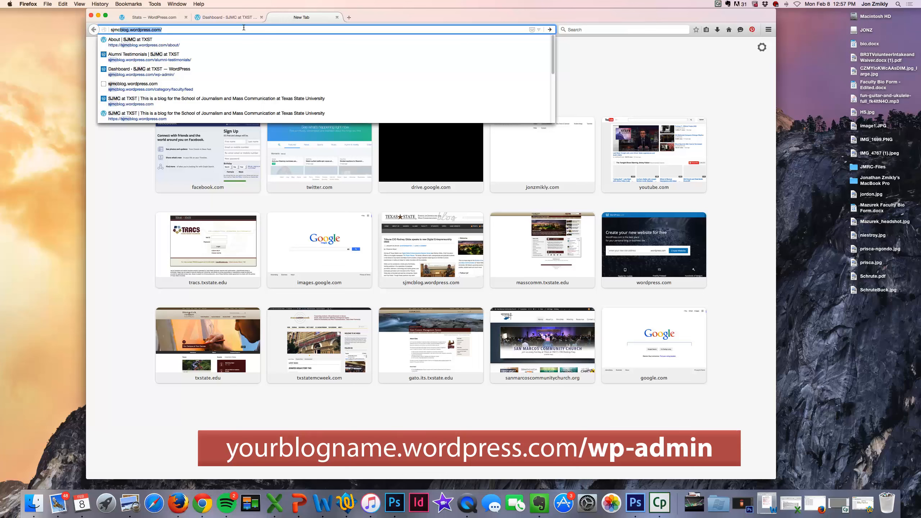
type("blog")
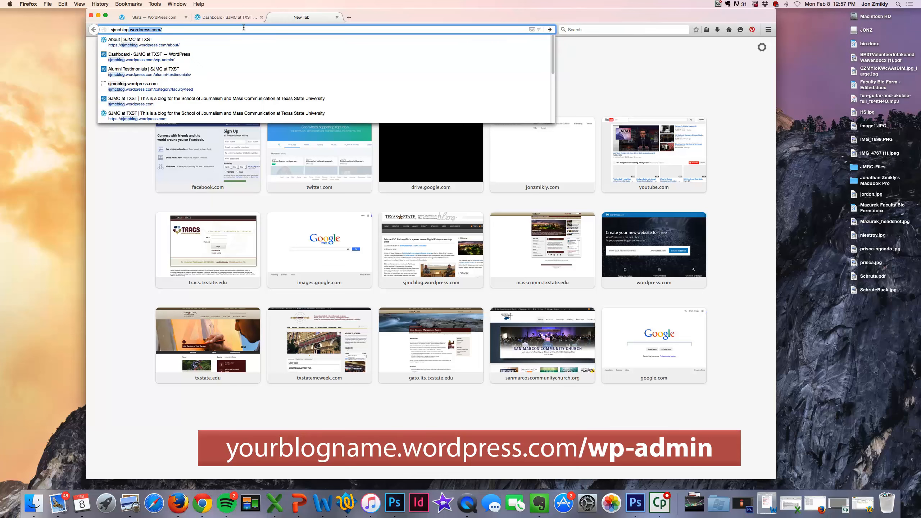
key("Down")
key("BackSpace")
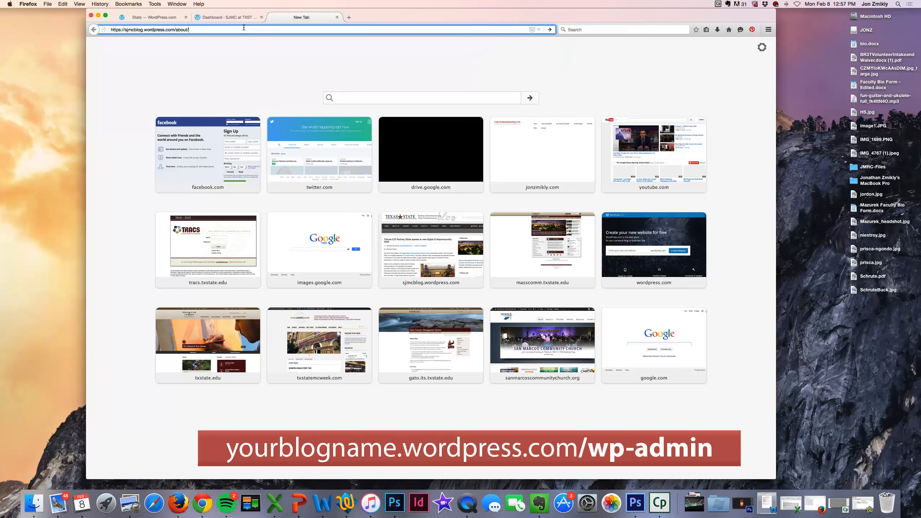
key("BackSpace")
key("BackSpace")
key("BackSpace")
key("BackSpace")
type("/wp-admin")
key("Return")
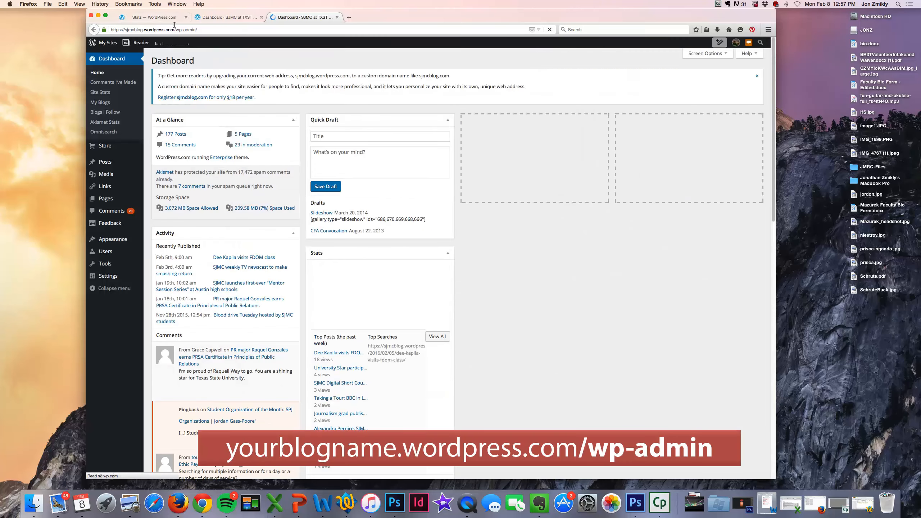
Step: Compare the dashboard tabs' addresses and close the duplicate dashboard tab
left_click(174, 26)
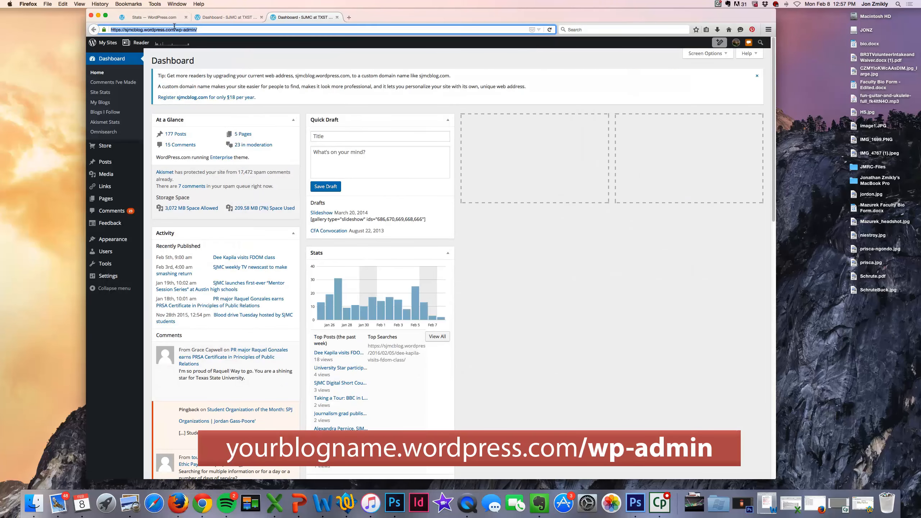
left_click(154, 17)
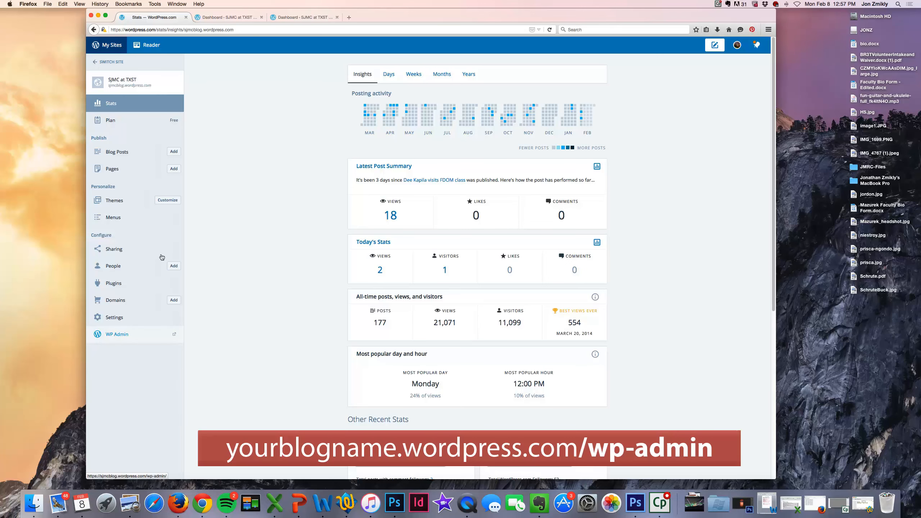
left_click(305, 15)
left_click(138, 26)
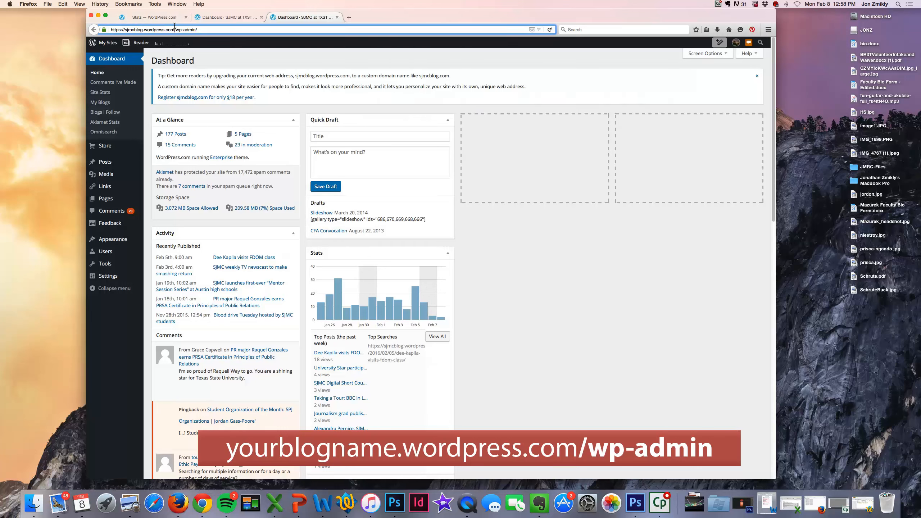
left_click_drag(175, 26, 194, 27)
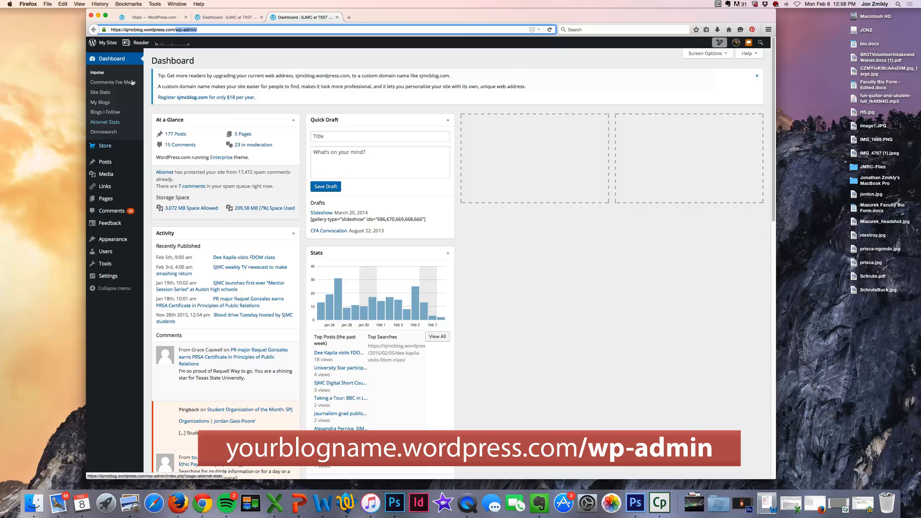
left_click(229, 18)
left_click(337, 17)
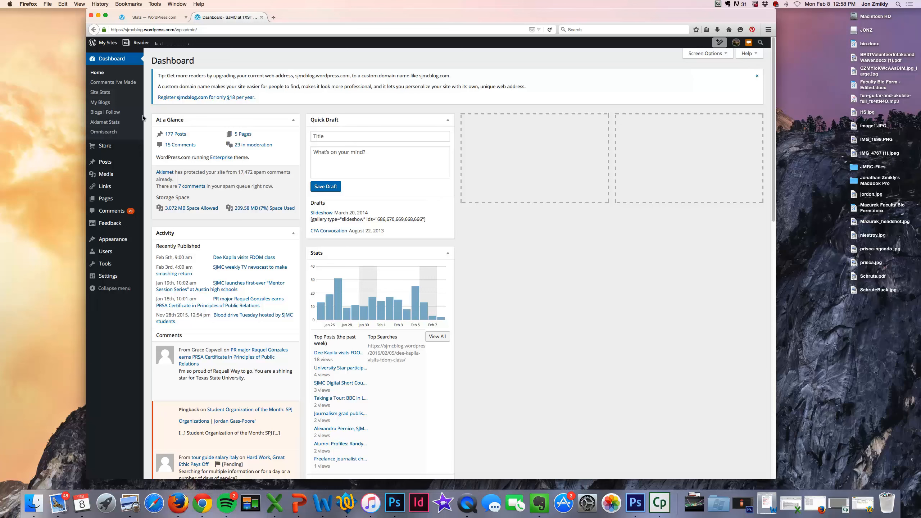
mouse_move(105, 278)
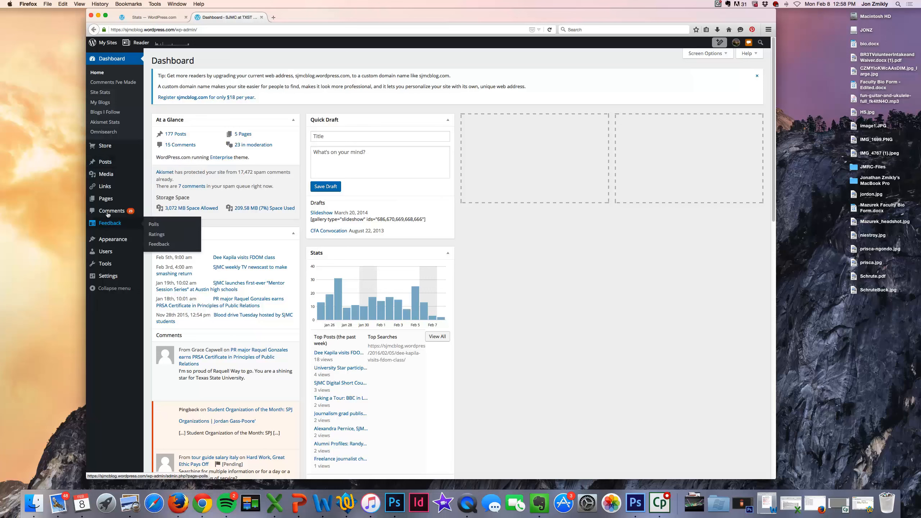
mouse_move(105, 239)
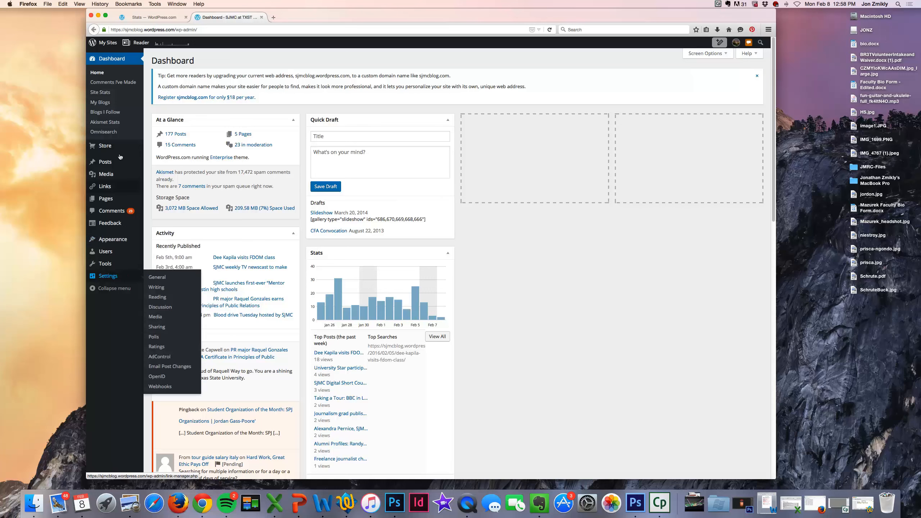
mouse_move(111, 186)
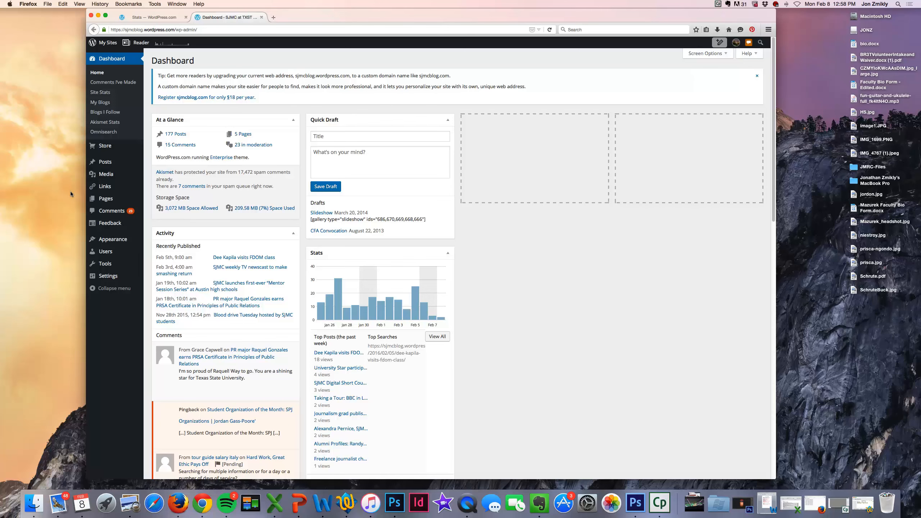
mouse_move(86, 178)
left_click(101, 161)
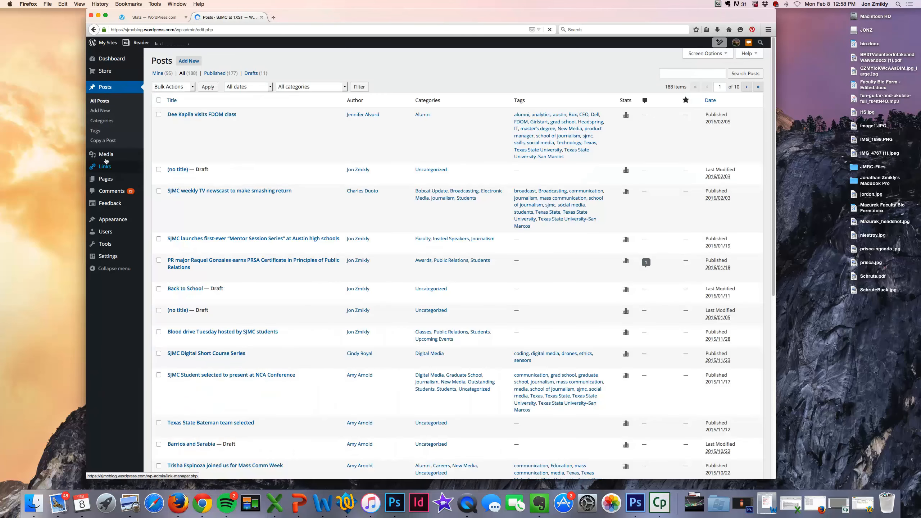
left_click(272, 17)
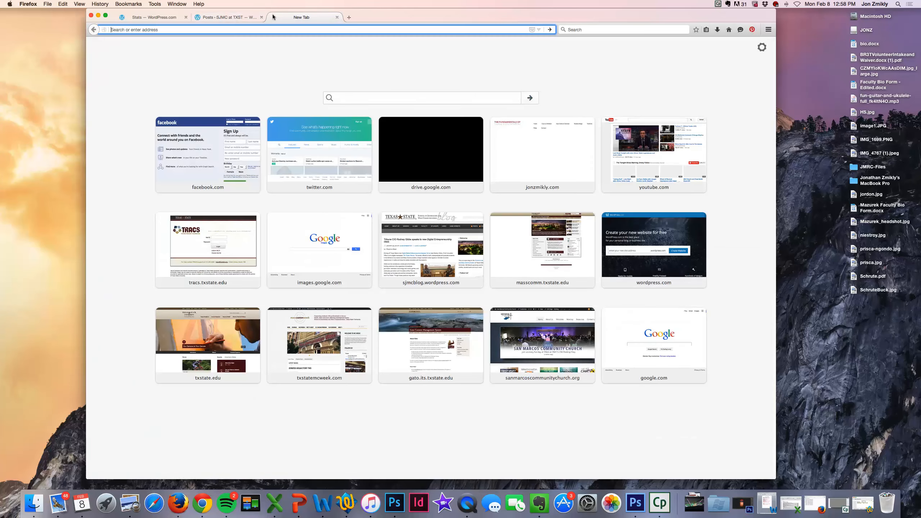
type("sjmcblog.wordpress.com")
key("Return")
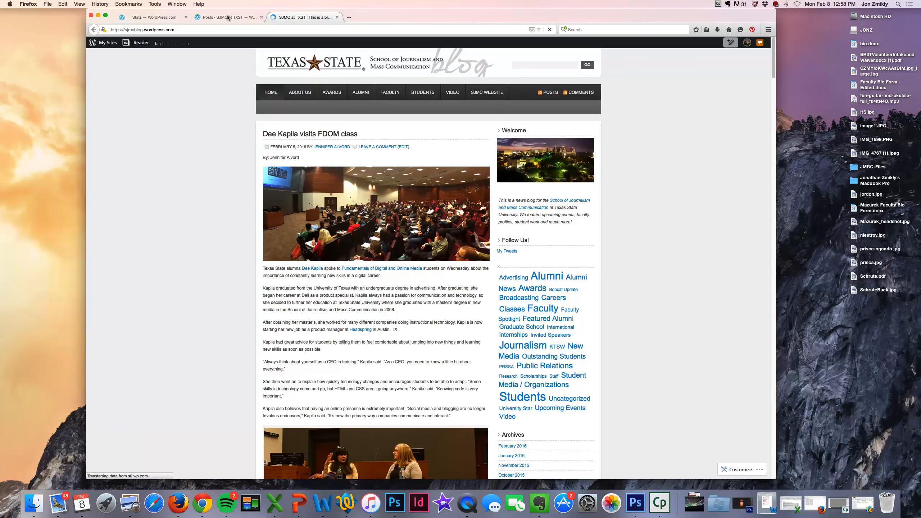
left_click(225, 17)
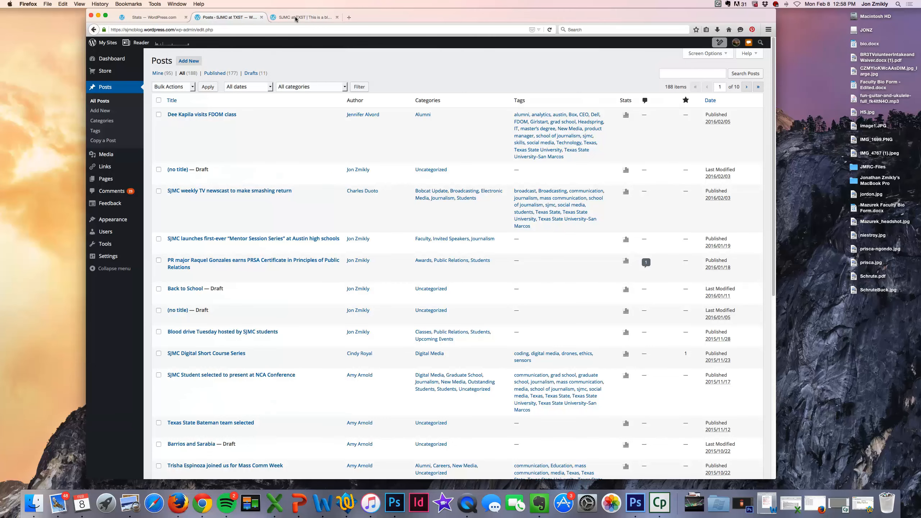
left_click(298, 17)
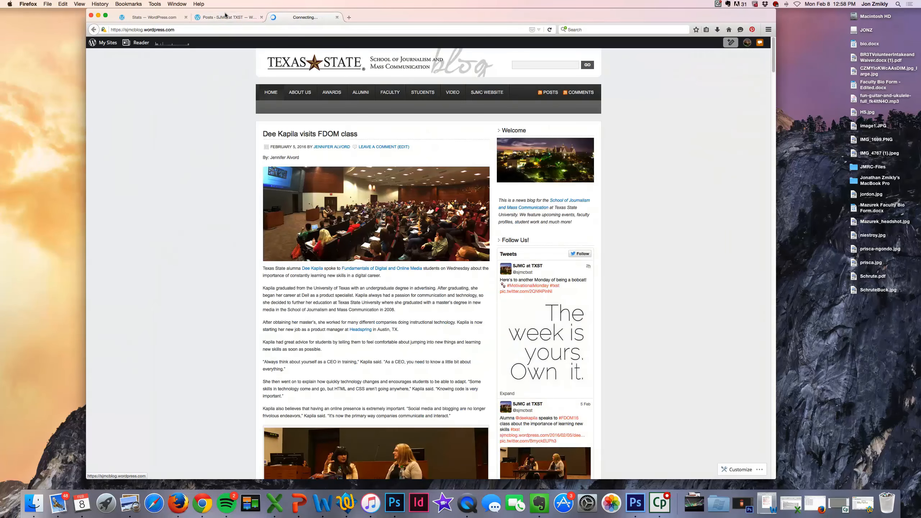
left_click(225, 17)
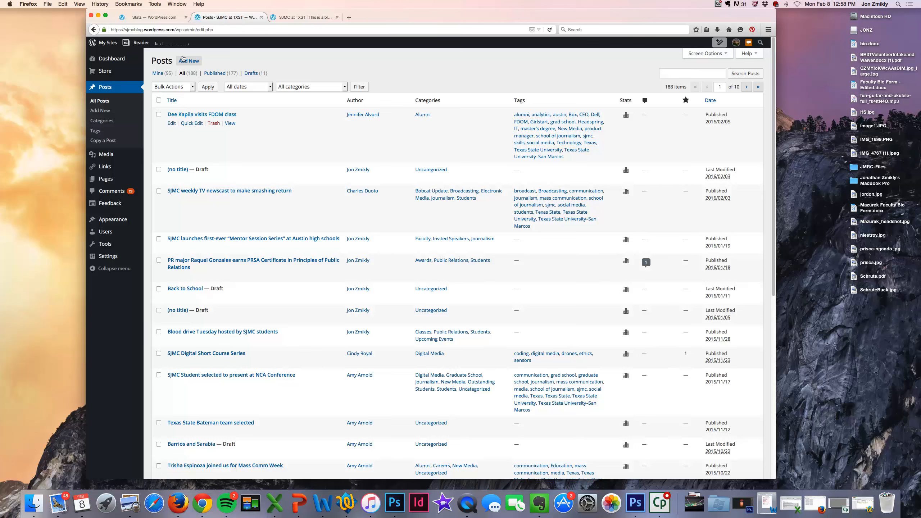
Step: Add a new post titled 'Alumna Visit Texas State' and enable the second formatting toolbar row
left_click(181, 59)
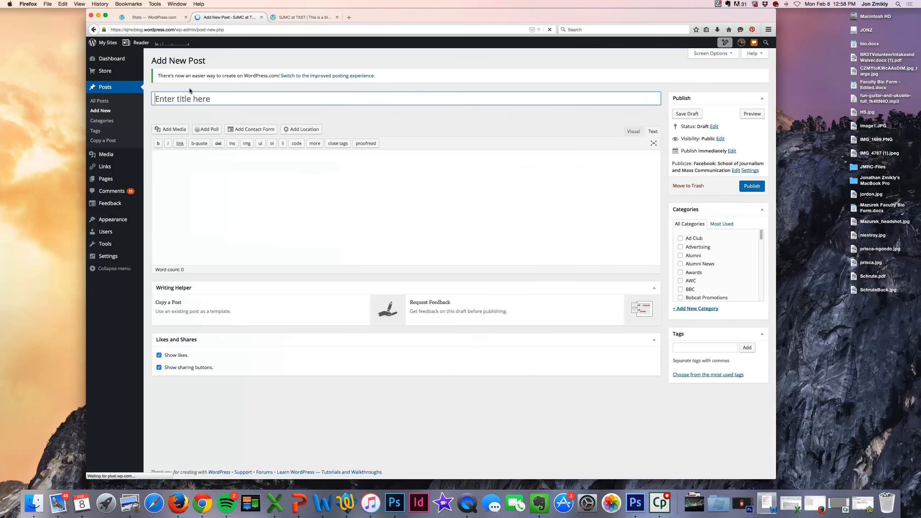
left_click(187, 95)
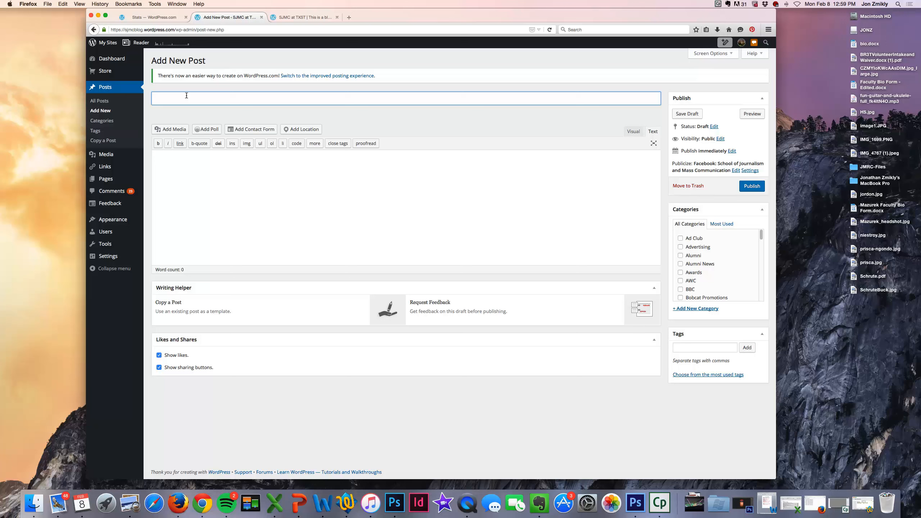
type("umna Visit Texas STate")
key("BackSpace")
key("BackSpace")
key("BackSpace")
type("tate")
left_click(198, 170)
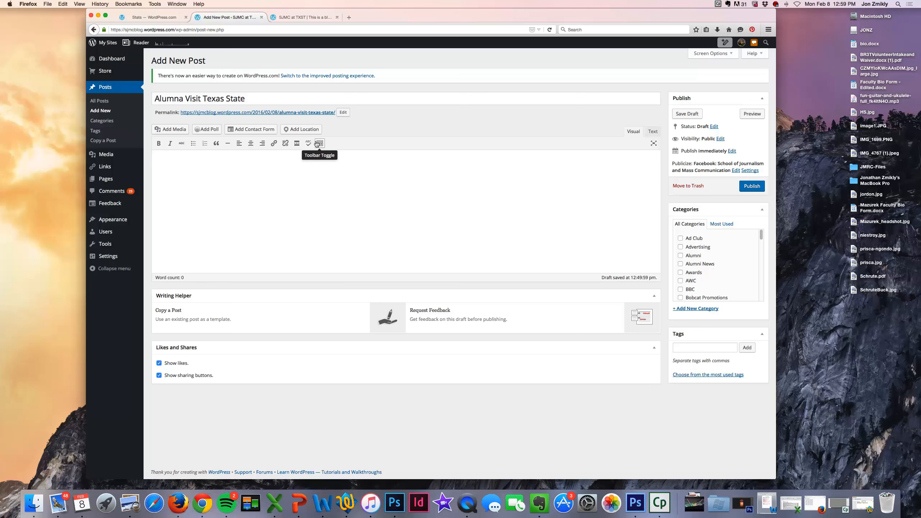
left_click(316, 143)
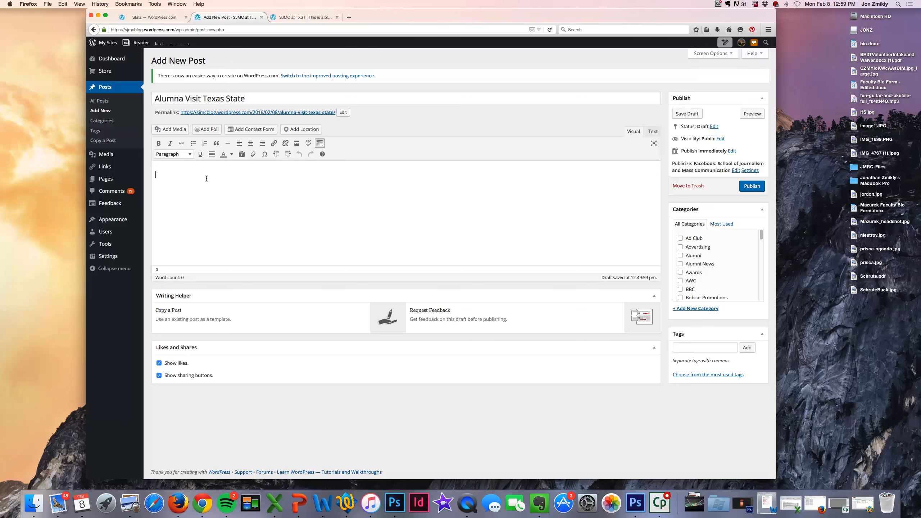
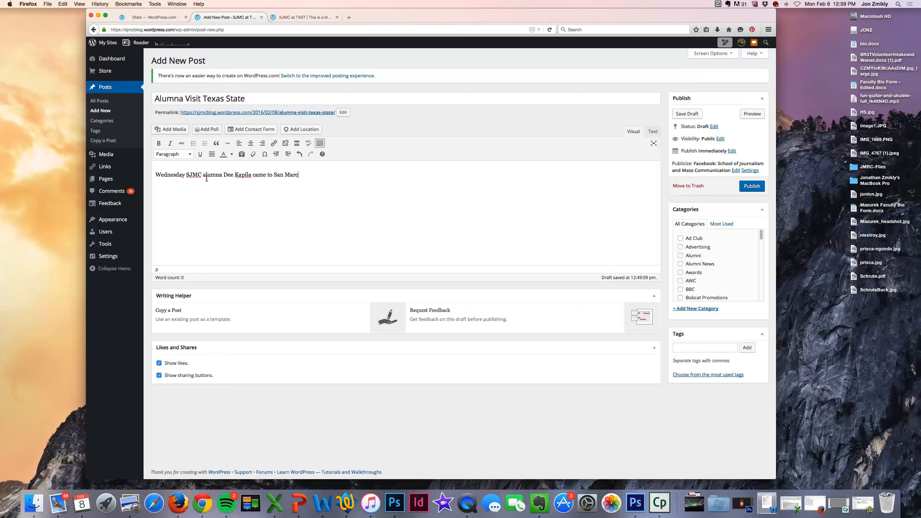
Step: Type the sentence about the SJMC alumna visiting the Fundamentals of Digital and Online Media course
type("os to visit students in the Fundamentals of di")
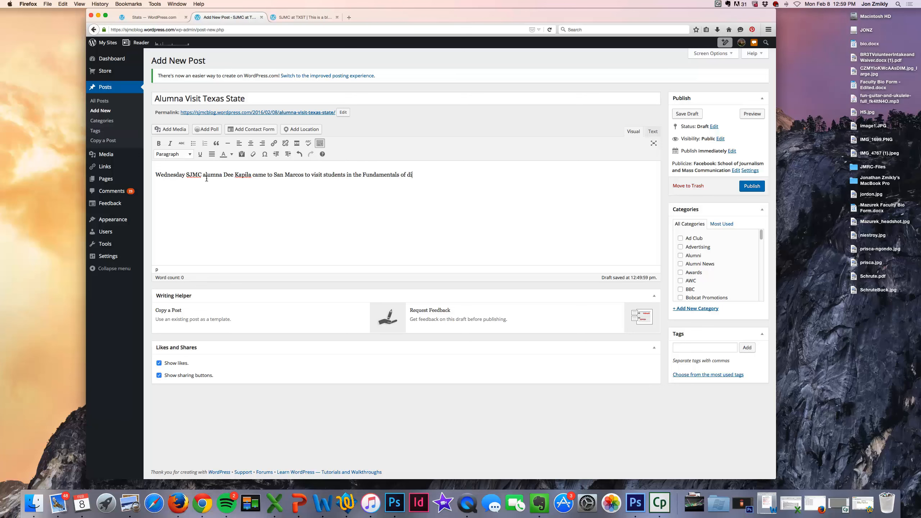
key("BackSpace")
key("BackSpace")
type("Digital and Online ME")
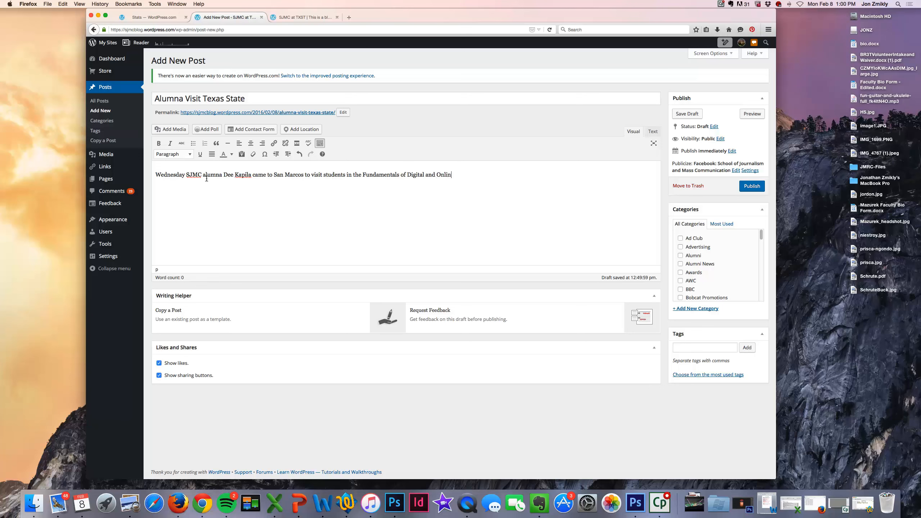
key("BackSpace")
type("edua course")
Step: Copy the sentence and paste repeated copies to fill three paragraphs
left_click(503, 174)
left_click_drag(434, 172, 125, 170)
key("super+c")
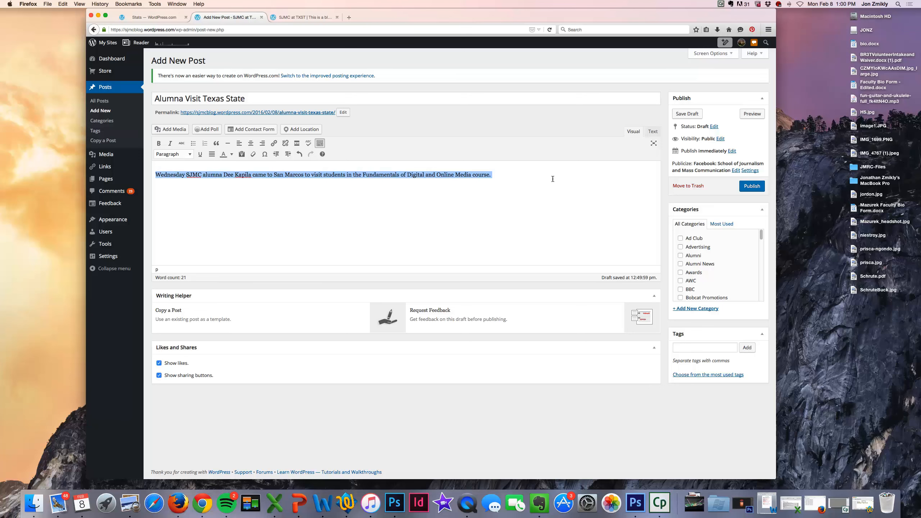
left_click(551, 179)
key("super+v")
key("super+v")
key("super+v")
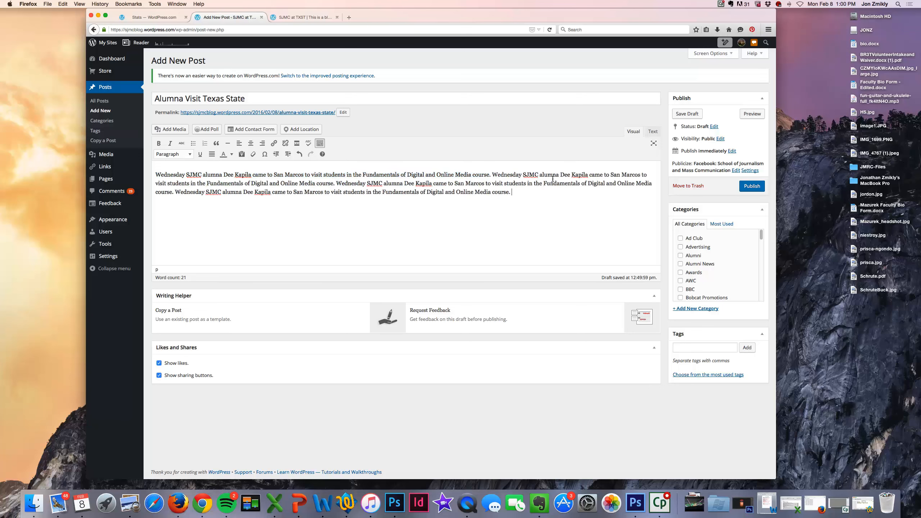
key("super+v")
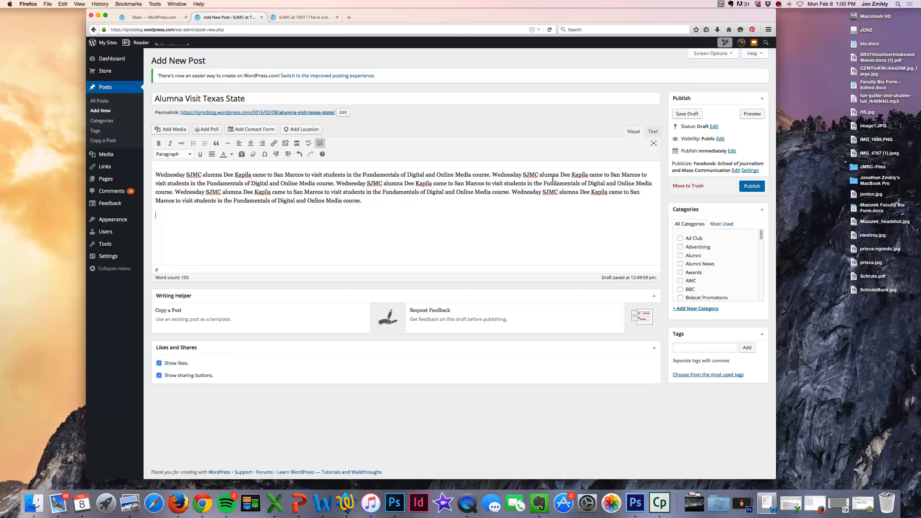
key("Return")
key("super+v")
key("super+v")
key("super+v")
key("super+v")
key("super+v")
key("Return")
key("super+v")
key("super+v")
key("super+v")
key("super+v")
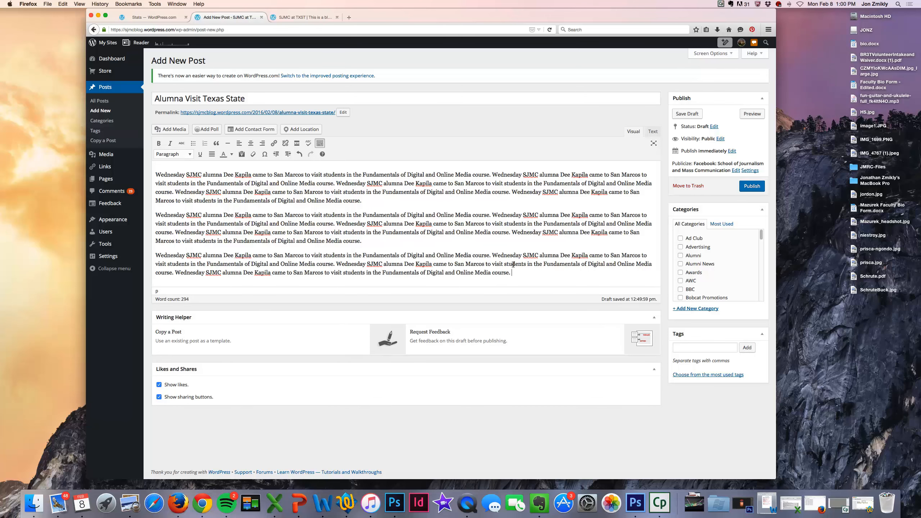
key("super+v")
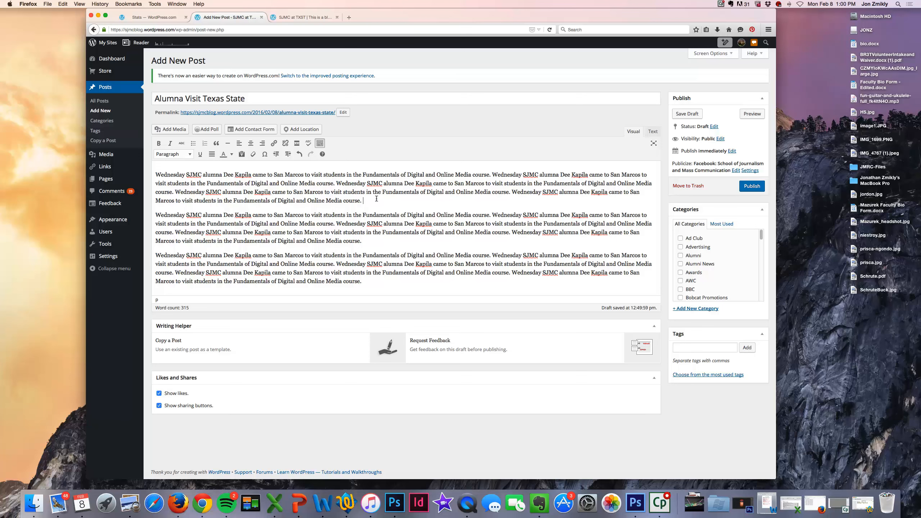
Step: Bold the second paragraph's opening Wednesday and put the rest on a new line
left_click(238, 222)
left_click(216, 214)
left_click_drag(156, 210, 183, 211)
left_click(158, 142)
left_click(196, 209)
left_click(192, 212)
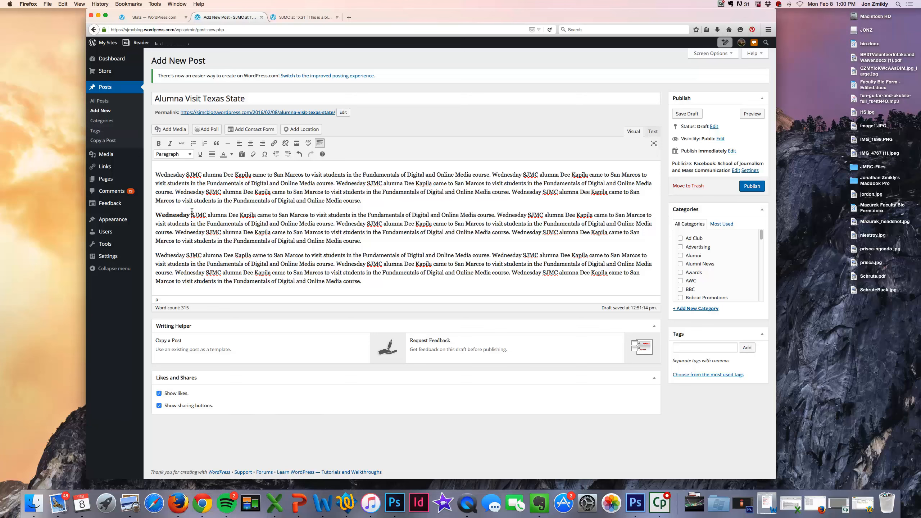
key("shift+Return")
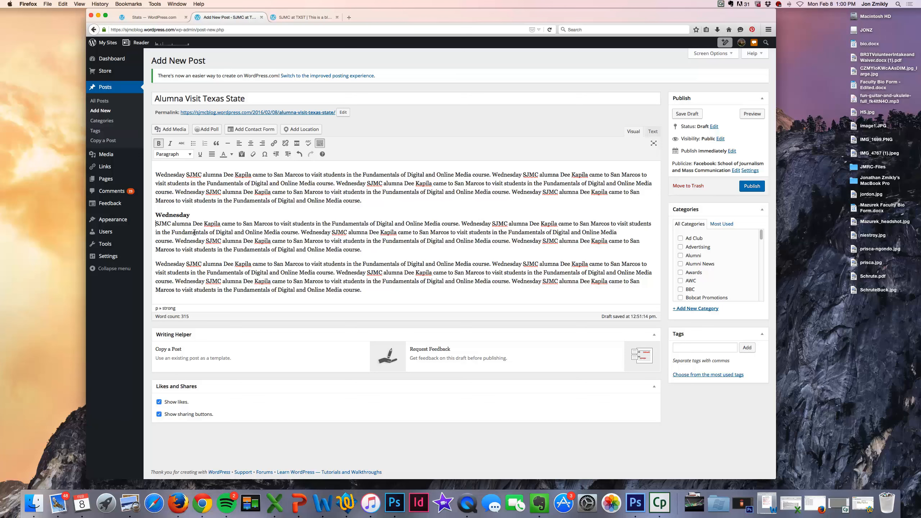
Step: Split Wednesday from the third paragraph and format it as Heading 3
left_click(186, 264)
key("Delete")
key("Return")
double_click(179, 262)
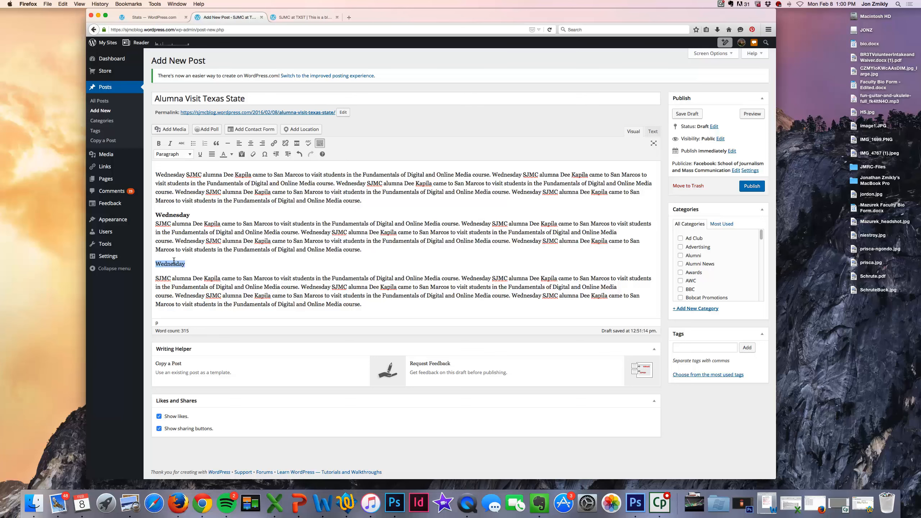
left_click(186, 155)
left_click(181, 183)
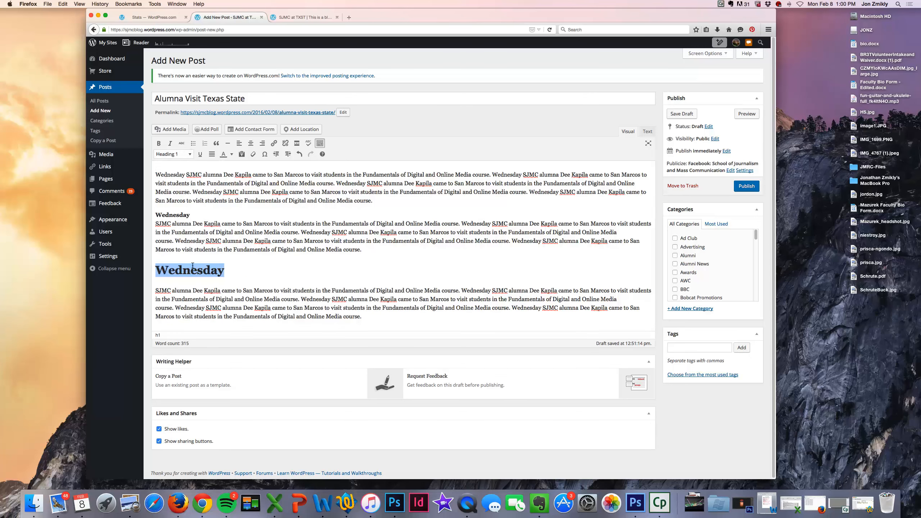
left_click(185, 155)
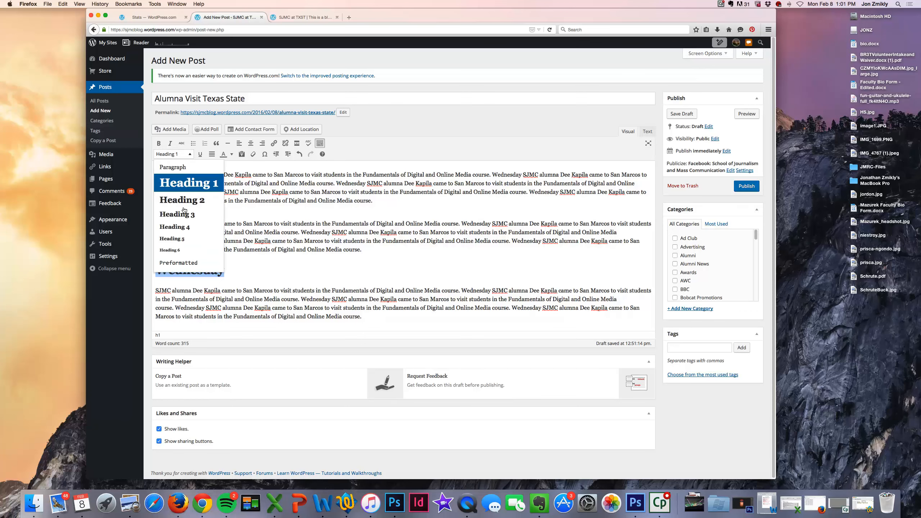
left_click(185, 211)
key("Right")
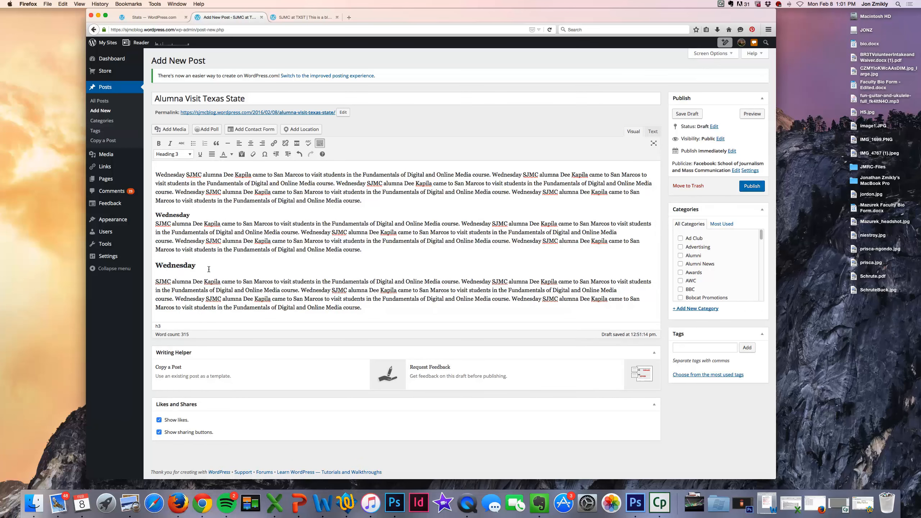
Step: Check the Wednesday heading and the final paragraph's text by selecting them
double_click(179, 262)
left_click(167, 279)
left_click(198, 265)
left_click_drag(156, 280, 363, 307)
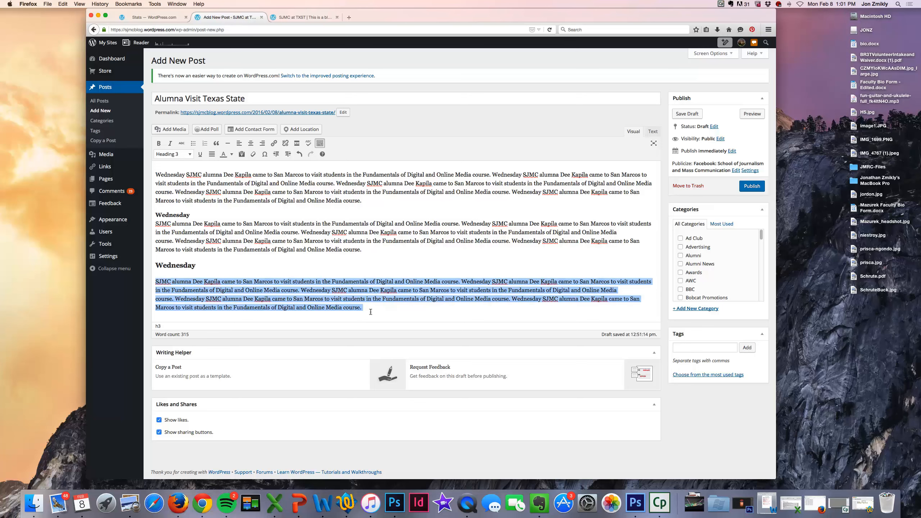
left_click(371, 305)
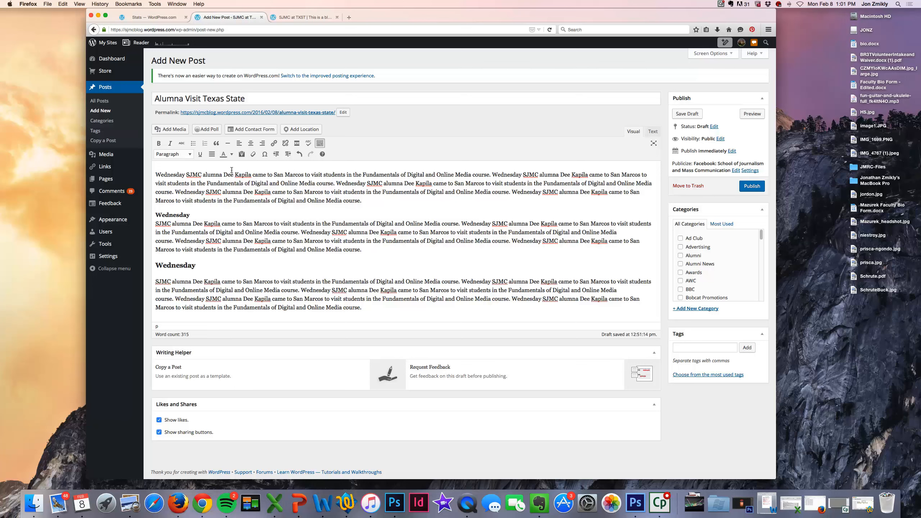
Step: Try italics on the alumna's name in the first line, then remove them
left_click_drag(233, 170, 247, 171)
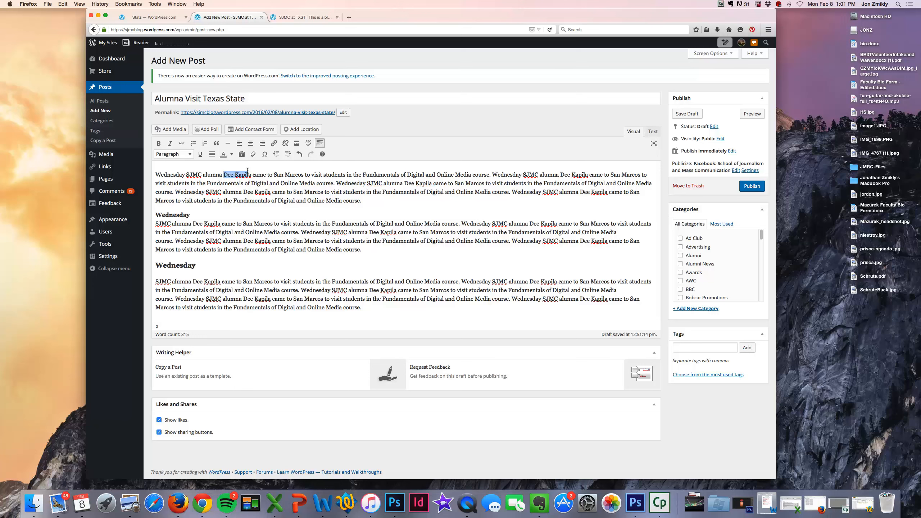
left_click(169, 143)
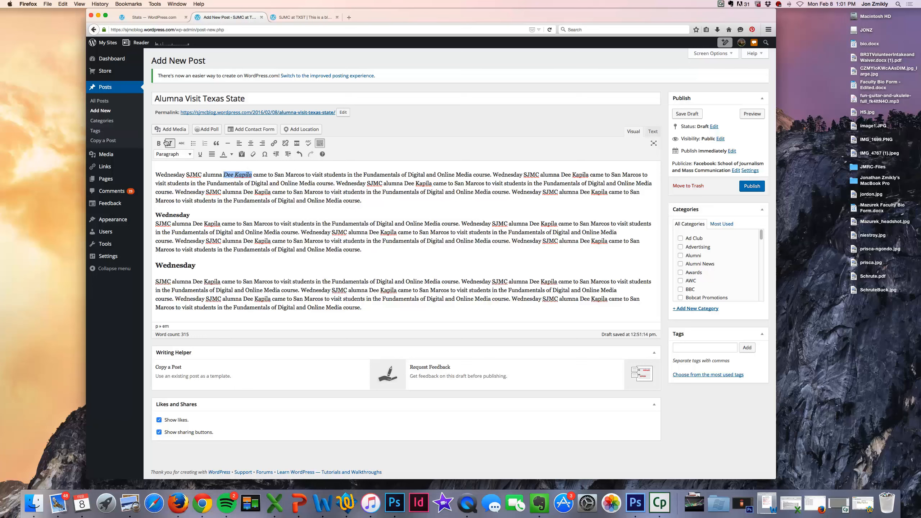
left_click(166, 143)
left_click(252, 174)
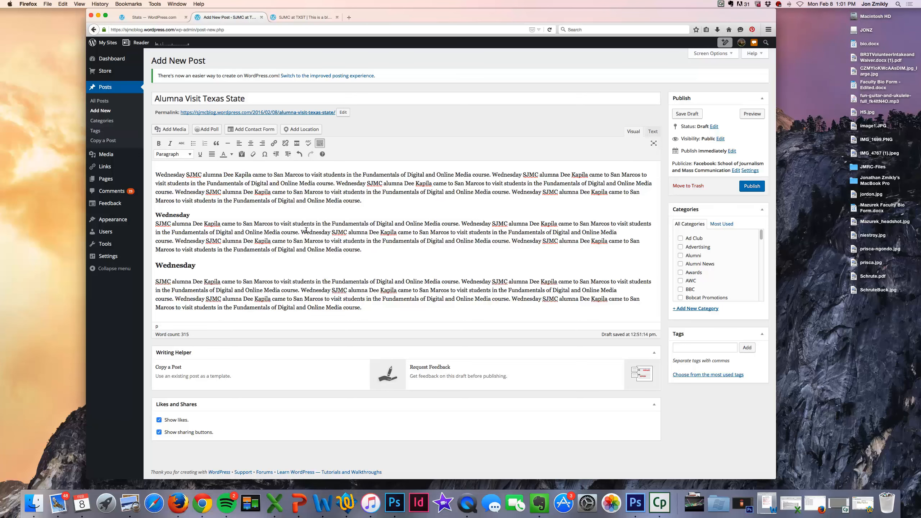
Step: Split the next Wednesday sentence into a three-item bulleted list, then number only the first two items
key("Return")
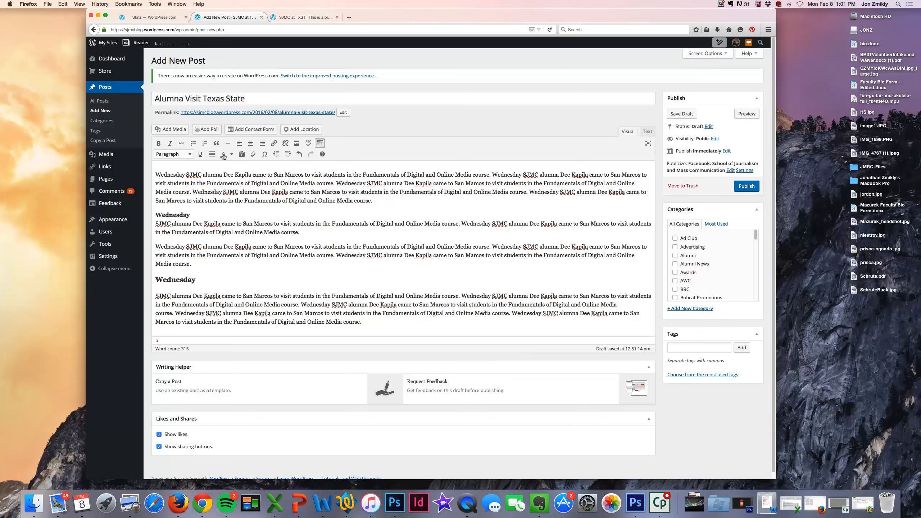
left_click(191, 143)
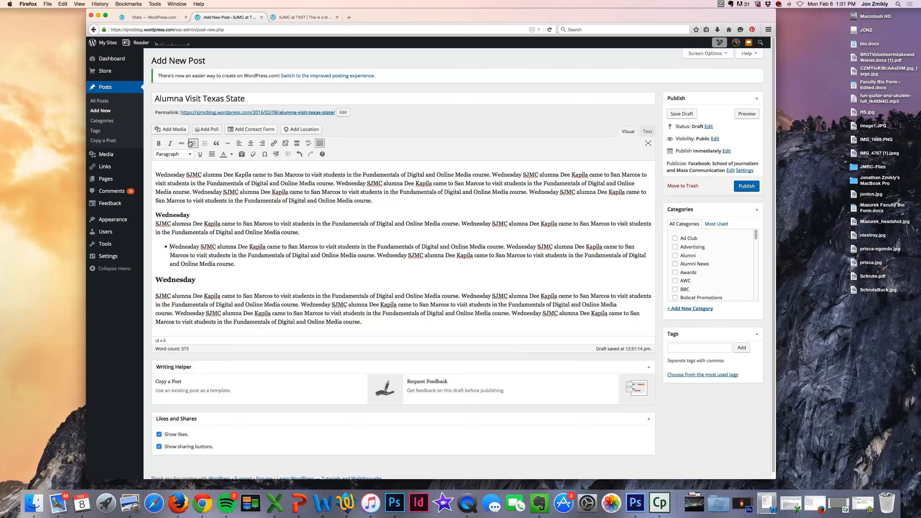
left_click(237, 246)
key("Return")
left_click(250, 255)
key("Return")
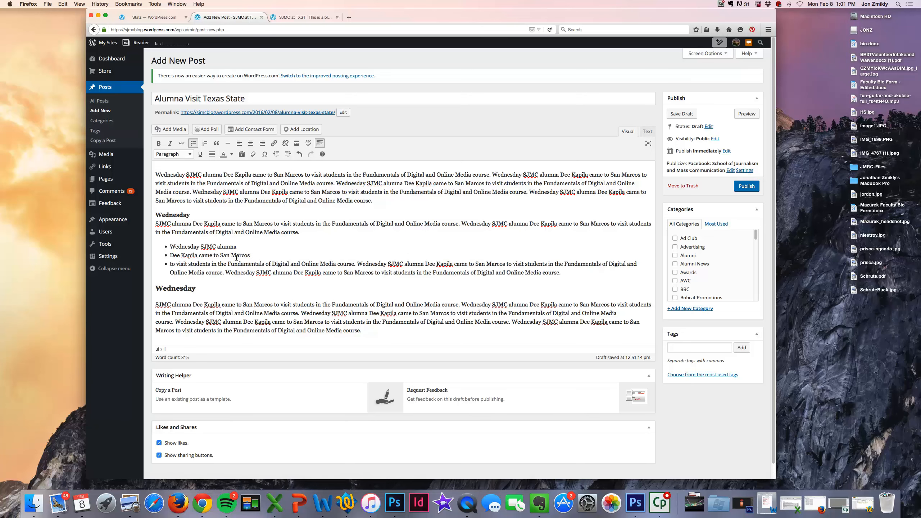
left_click(181, 263)
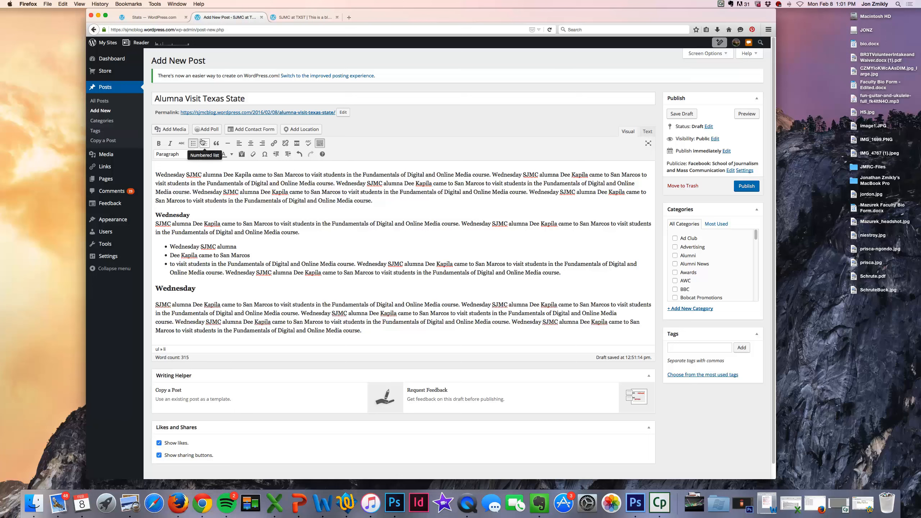
left_click(203, 143)
left_click(203, 143)
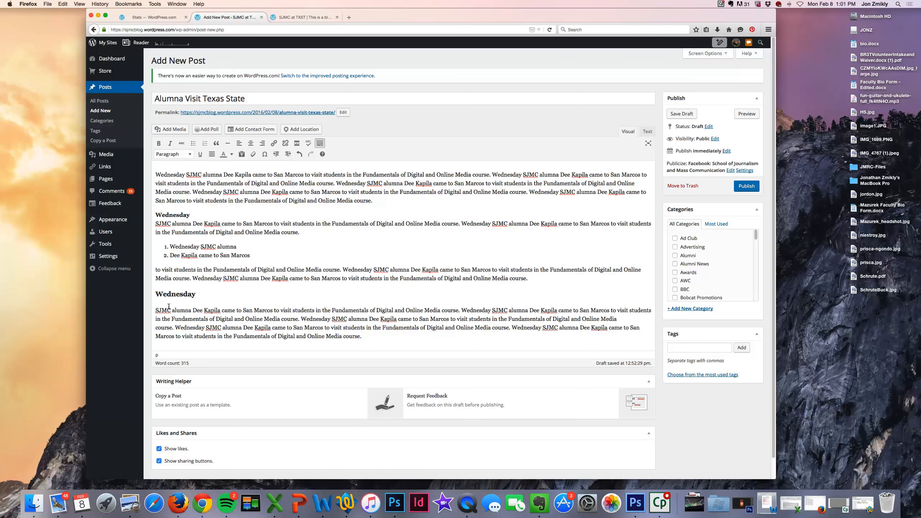
Step: Put the next sentence on its own line in quotation marks and make it a blockquote
left_click(300, 319)
key("BackSpace")
key("Return")
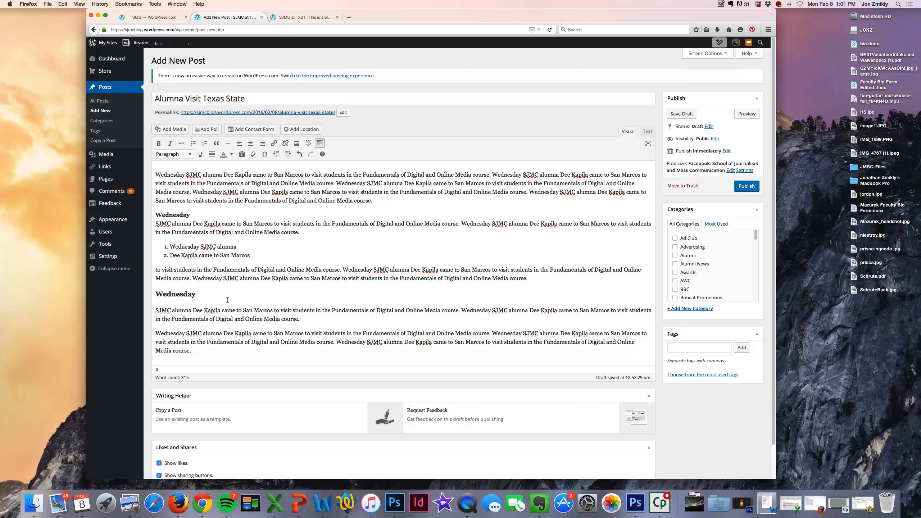
type("\"")
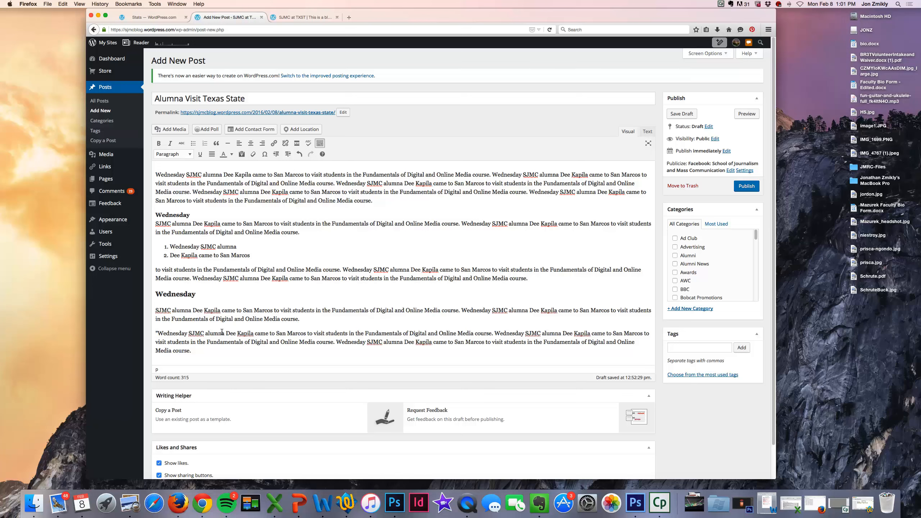
left_click(400, 333)
type("\"")
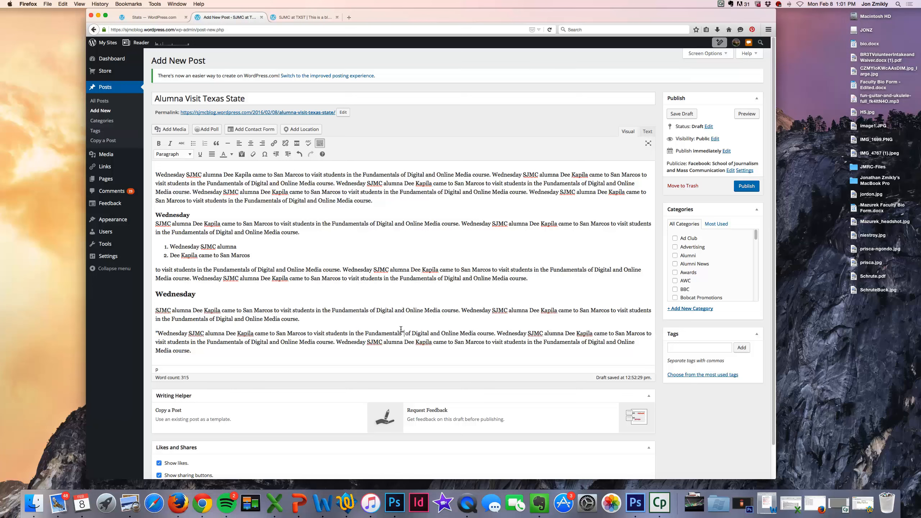
key("Return")
triple_click(296, 333)
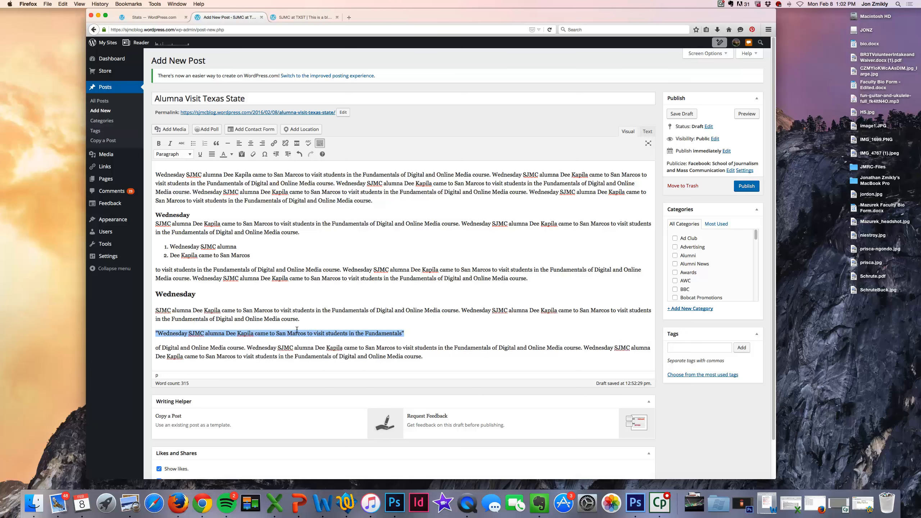
left_click(212, 143)
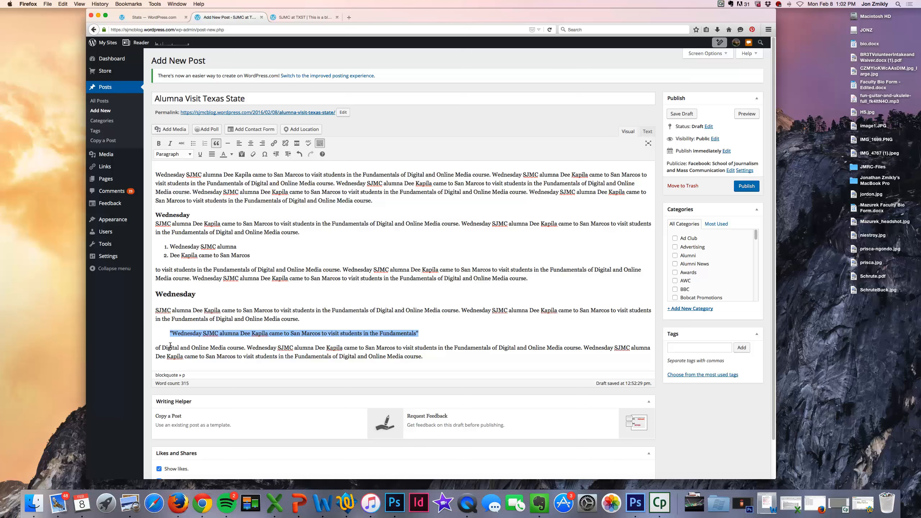
left_click_drag(170, 333, 418, 331)
left_click(418, 330)
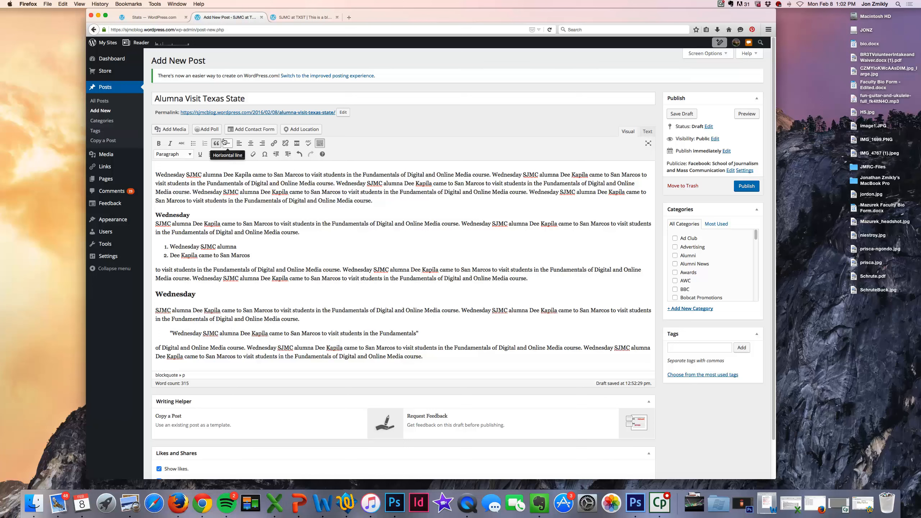
Step: Insert a horizontal line with spacing above the lower Wednesday heading
left_click(534, 275)
key("Return")
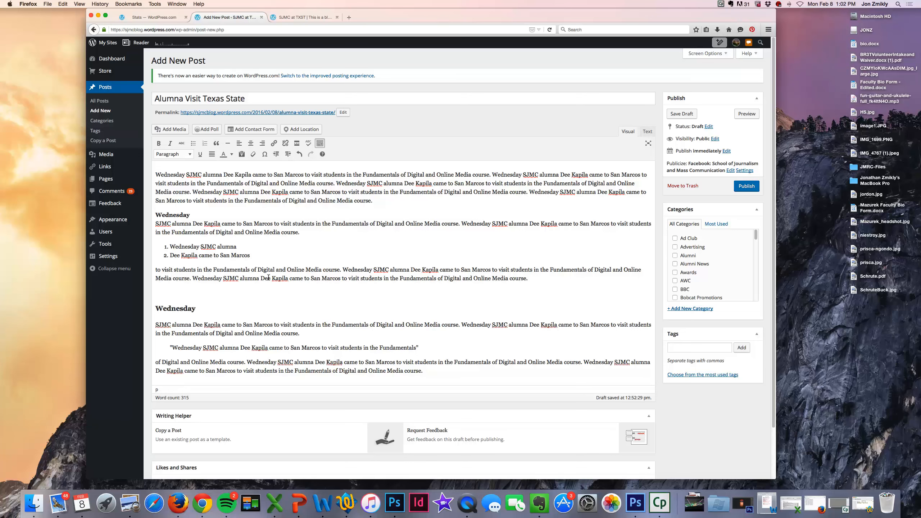
left_click(227, 143)
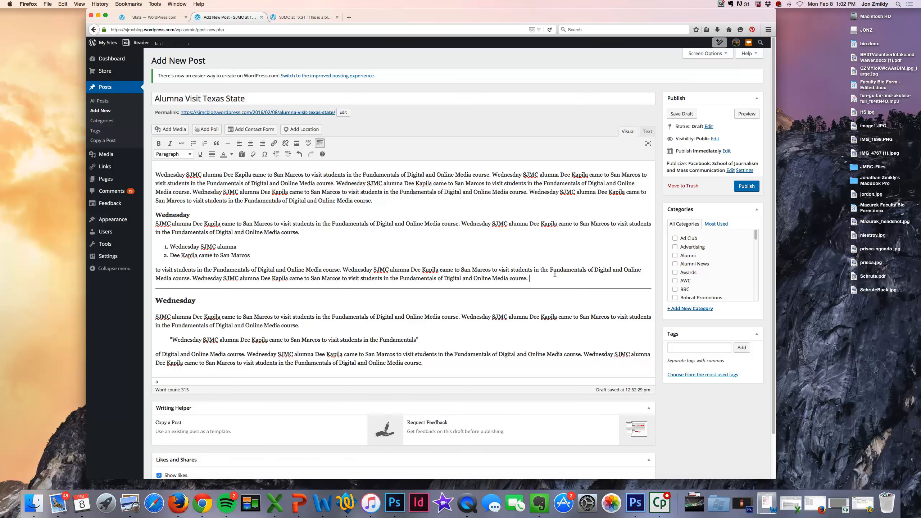
key("Return")
left_click(158, 315)
key("Return")
left_click(211, 290)
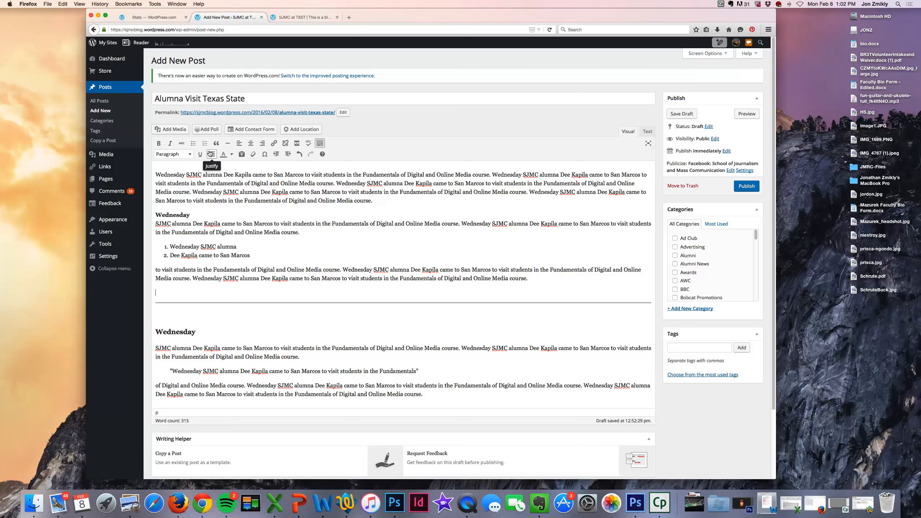
Step: Colour the opening word Wednesday orange
left_click(229, 153)
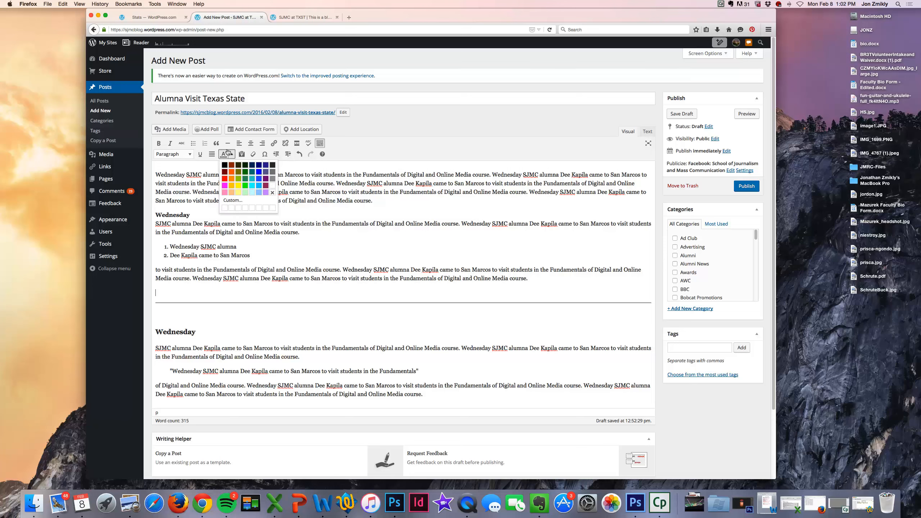
left_click(229, 153)
left_click_drag(155, 171, 185, 170)
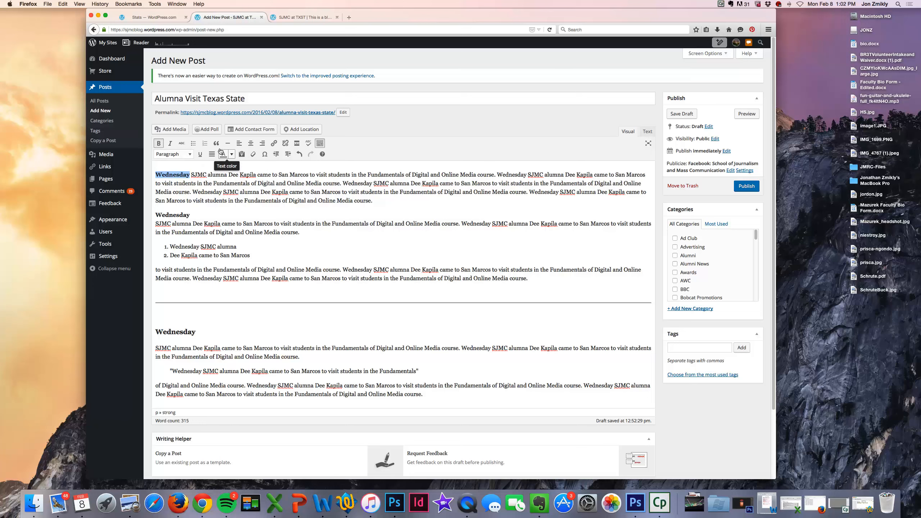
left_click(231, 154)
left_click(228, 174)
left_click(186, 169)
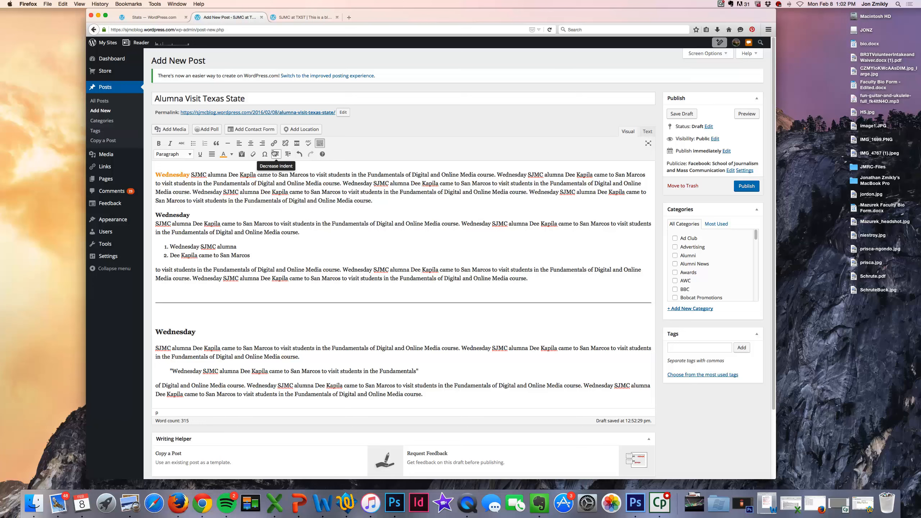
Step: Take 'Wednesday SJMC alumna' out of the numbered list and indent it one step
left_click_drag(170, 246, 250, 255)
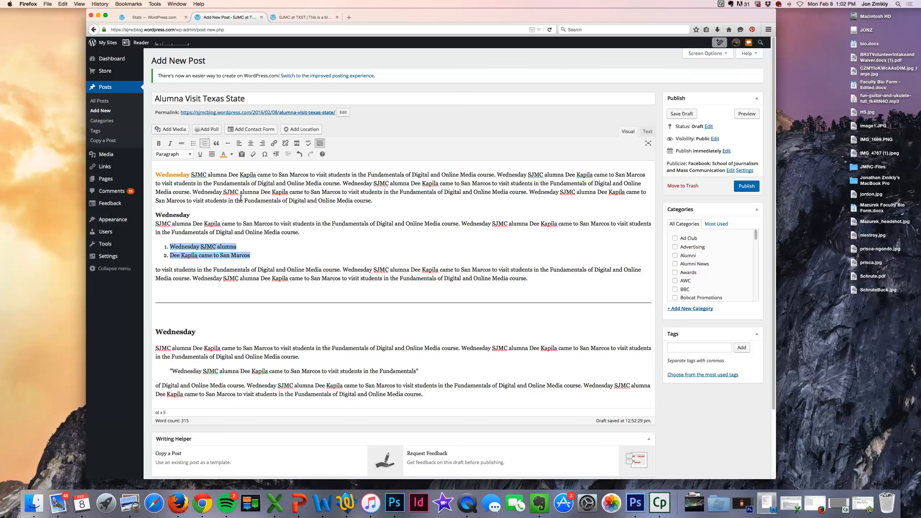
left_click(199, 247)
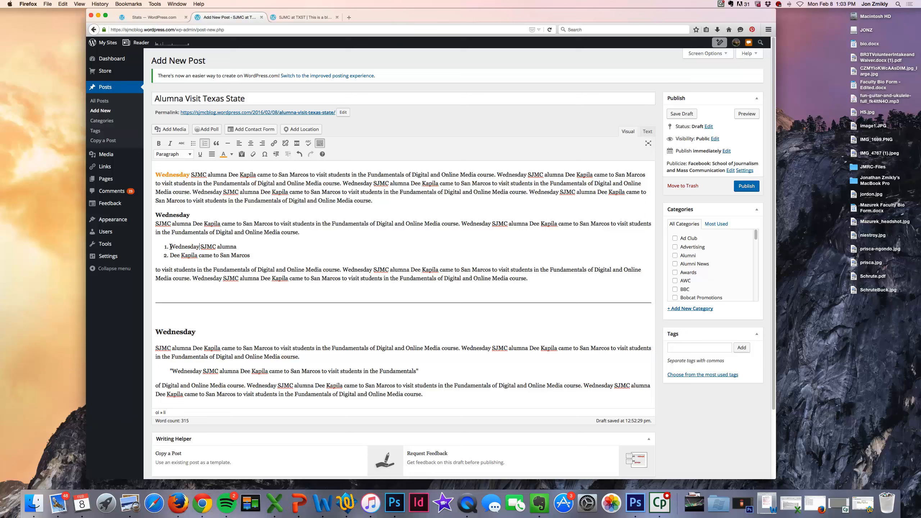
left_click(276, 154)
left_click(285, 154)
left_click(286, 154)
left_click(285, 154)
left_click(275, 154)
left_click(275, 154)
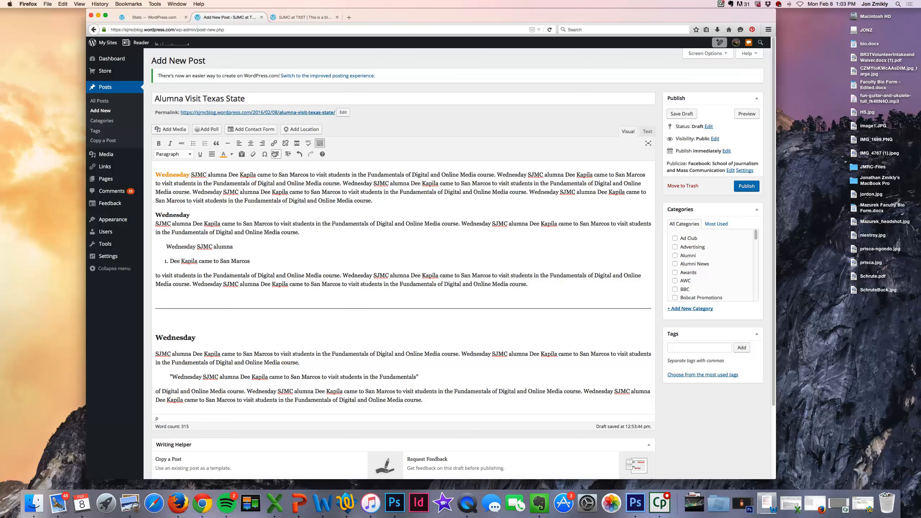
left_click(295, 155)
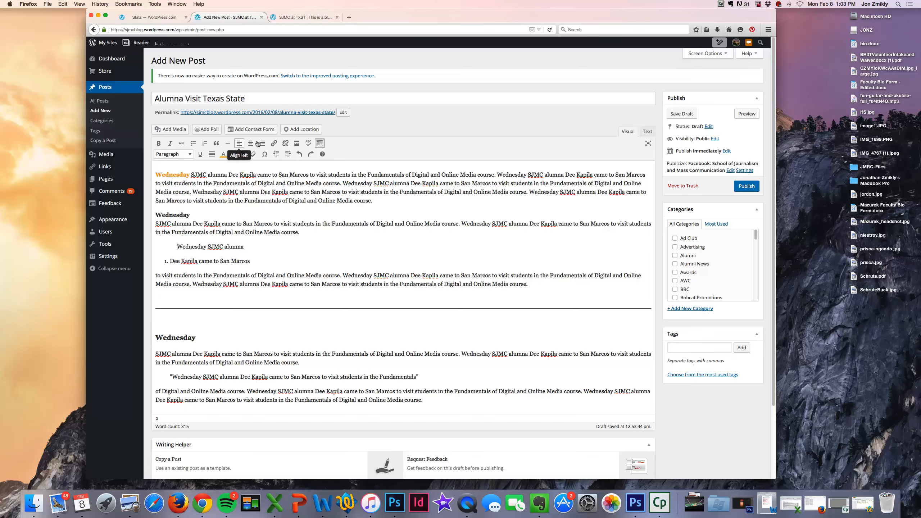
Step: Turn bold off at the end of the Wednesday heading
left_click(211, 213)
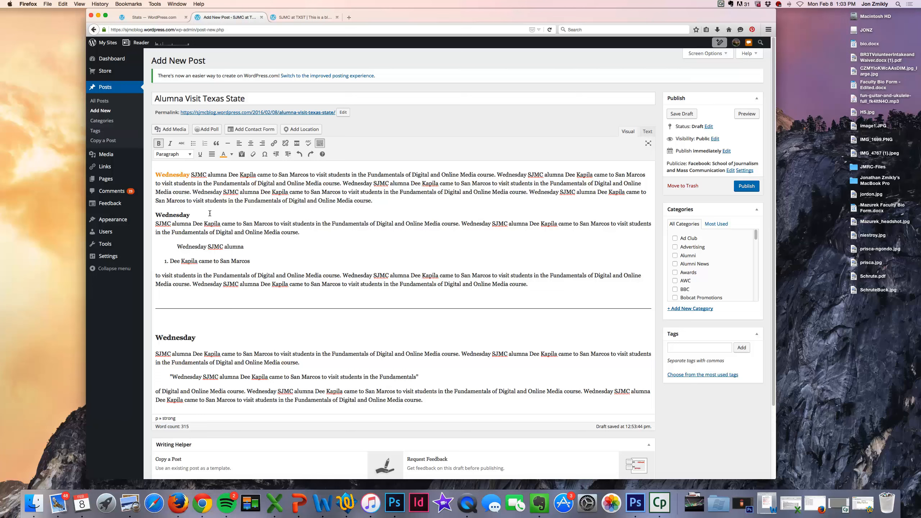
left_click(214, 216)
left_click(154, 170)
Step: Preview IMG_1699.PNG and jordon.jpg, then upload prisca.jpg from the Desktop
left_click(168, 129)
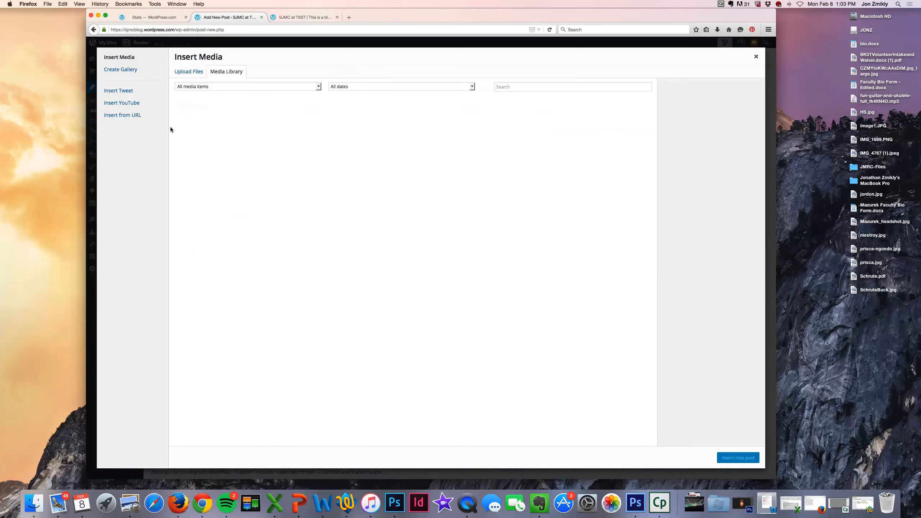
left_click(187, 72)
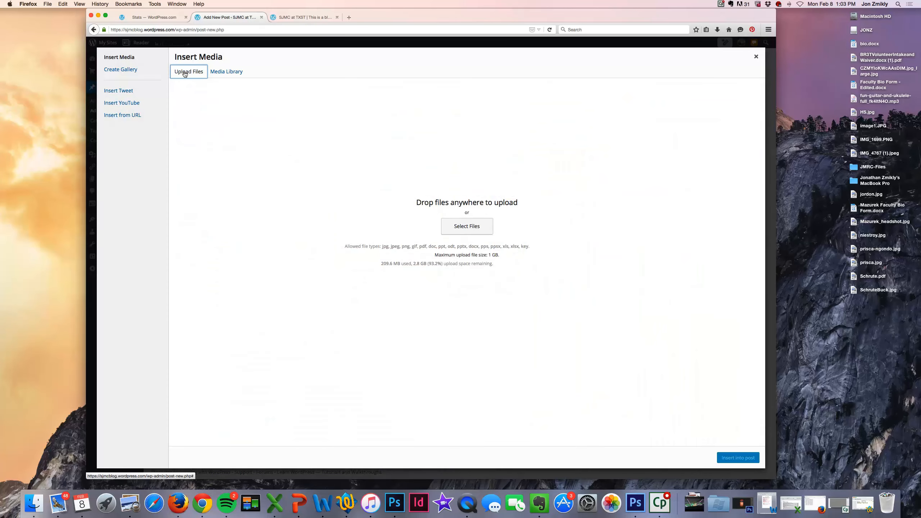
left_click(463, 226)
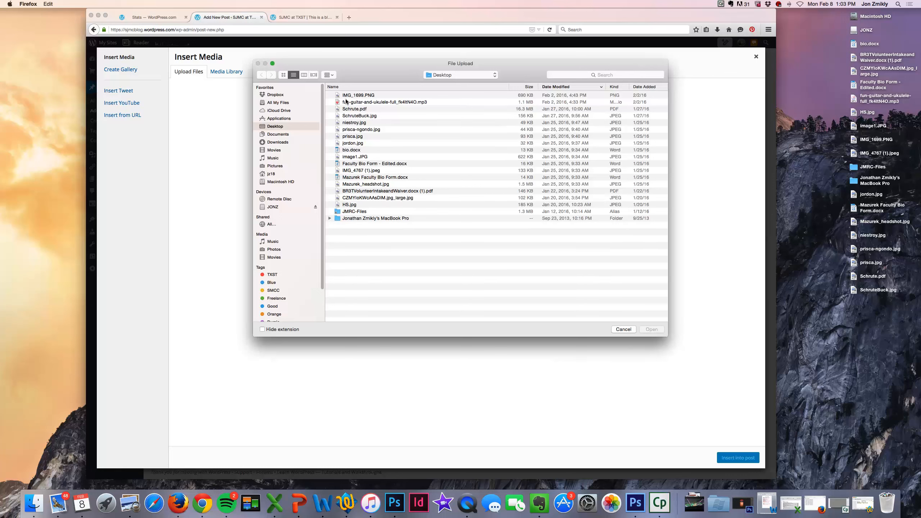
left_click(347, 95)
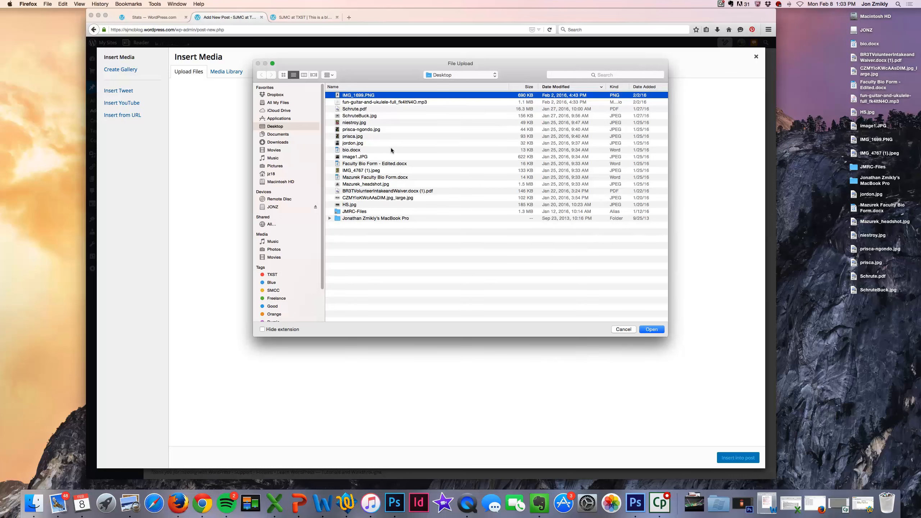
key("space")
key("space")
left_click(350, 143)
key("space")
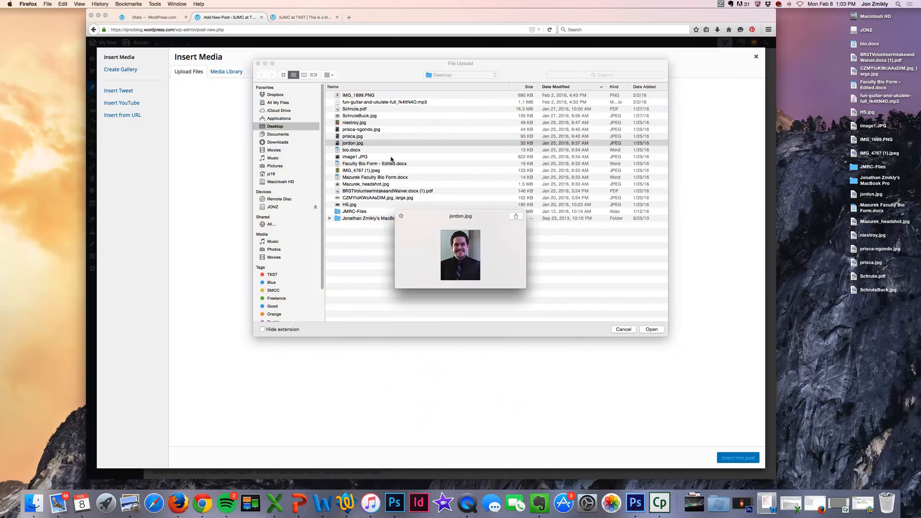
key("space")
left_click(344, 136)
key("Return")
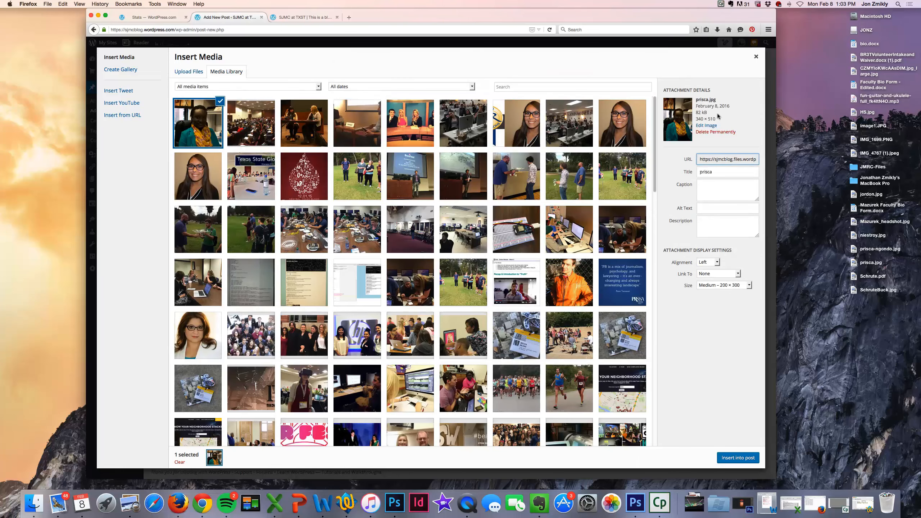
Step: Retitle the portrait as her 'in her office' photo and add alt text naming the school of journalism
left_click_drag(716, 171, 692, 171)
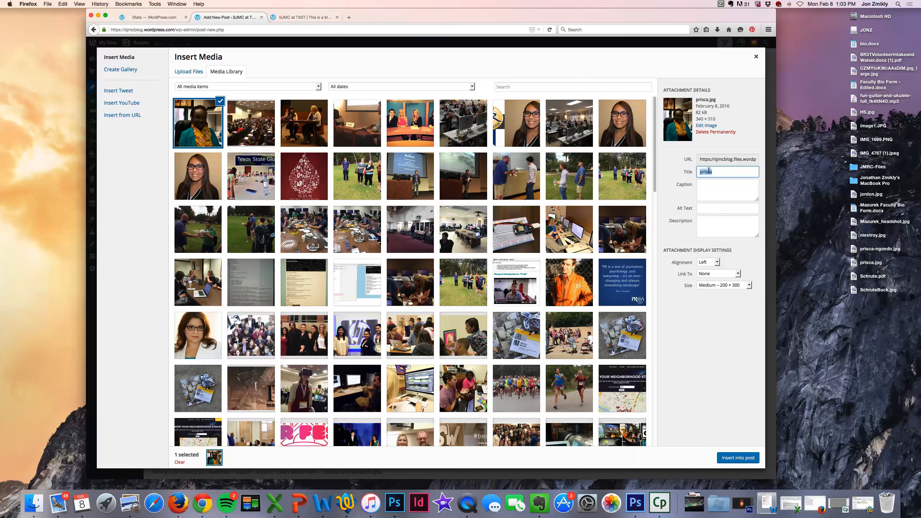
type("Pi")
type("i")
type("sca in her fo")
key("BackSpace")
key("BackSpace")
type("office")
left_click(722, 185)
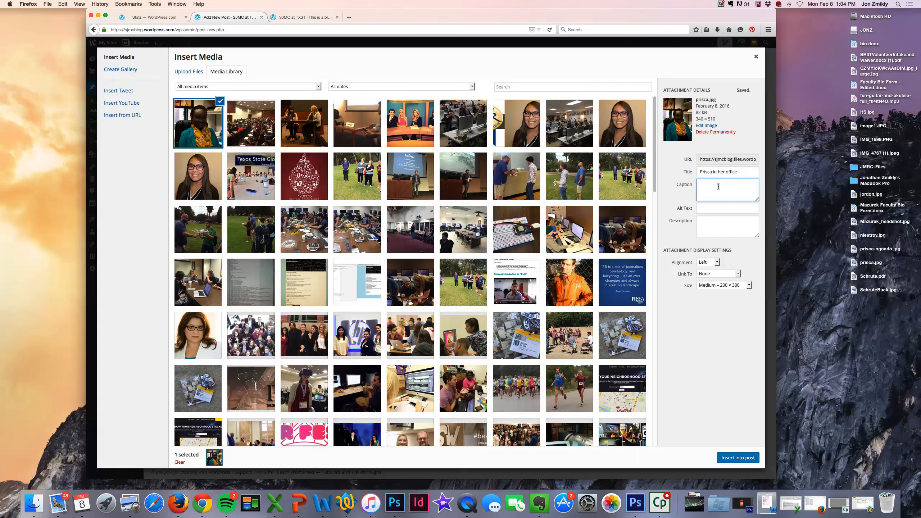
left_click(708, 206)
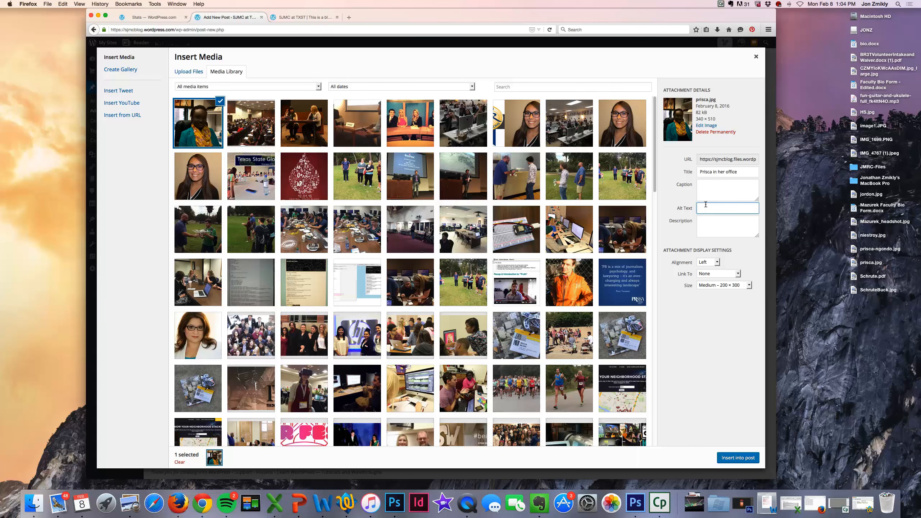
type("prisca, ")
type("ool of jo")
type("urnalism")
Step: Keep the portrait Left-aligned, Link To None, at Medium 200 × 300 size
left_click(705, 262)
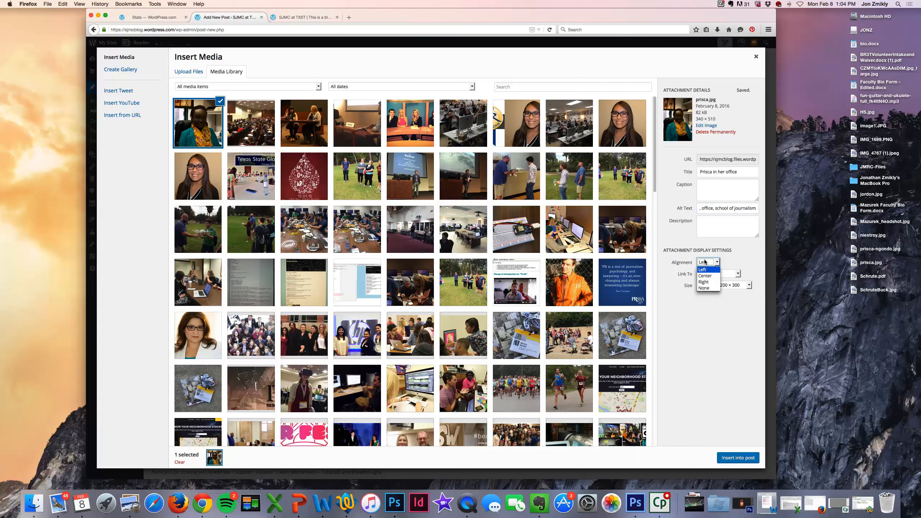
left_click(703, 269)
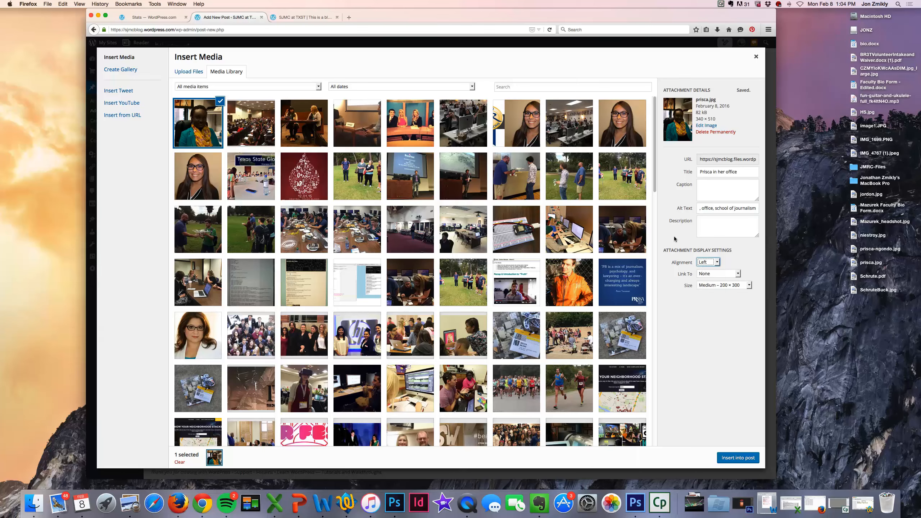
left_click(705, 274)
left_click(705, 282)
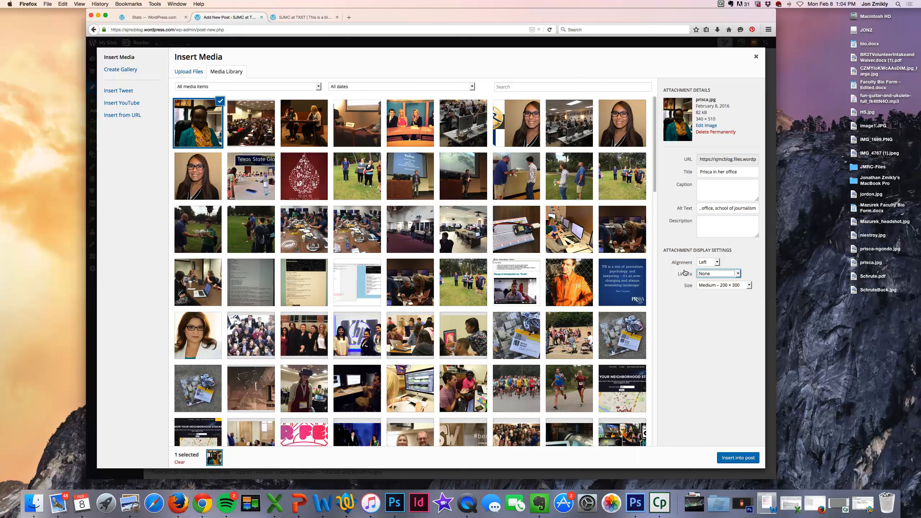
left_click(707, 286)
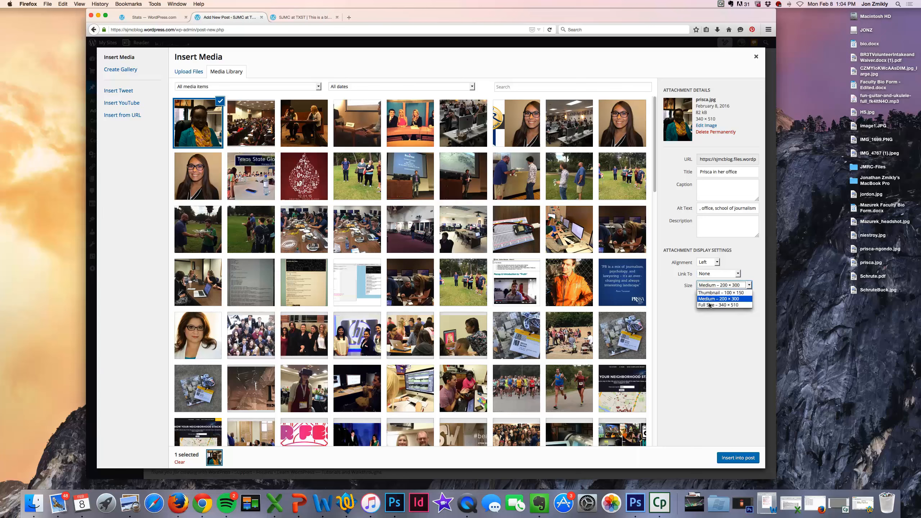
left_click(709, 298)
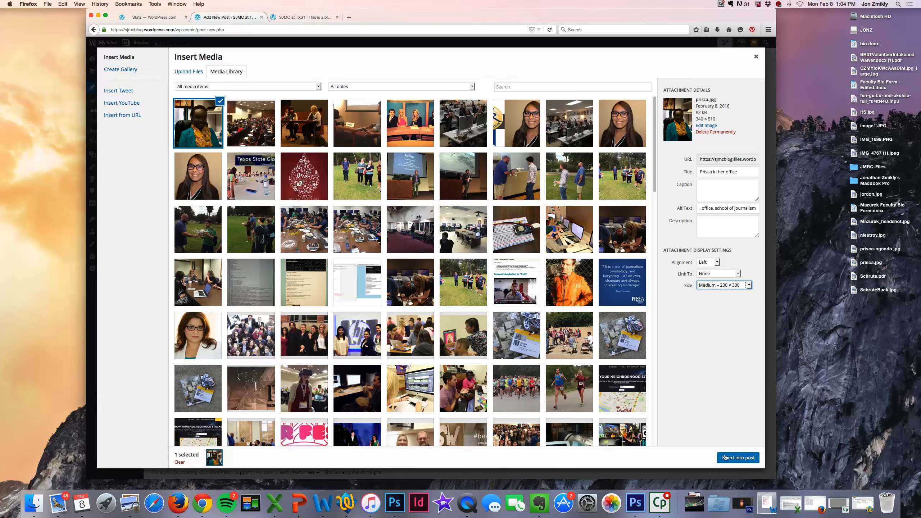
Step: Insert the portrait into the post and review its image details without changing them
left_click(738, 457)
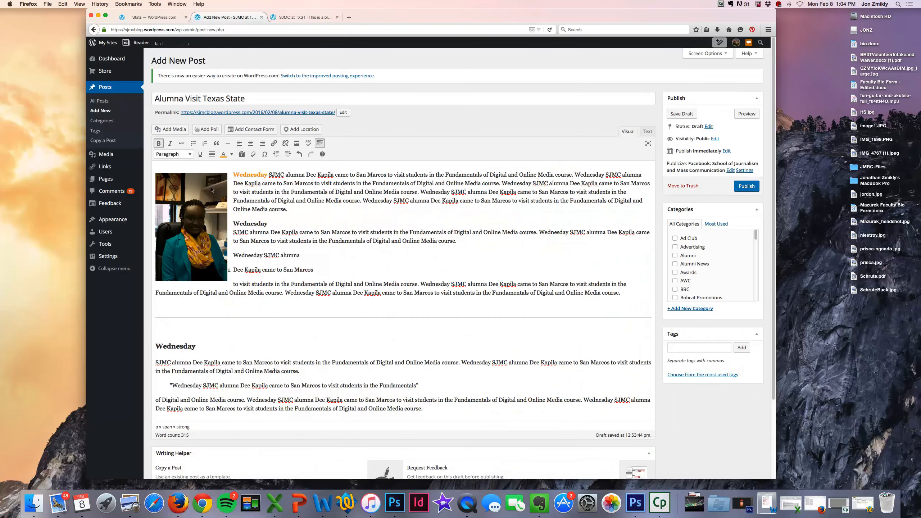
left_click(268, 223)
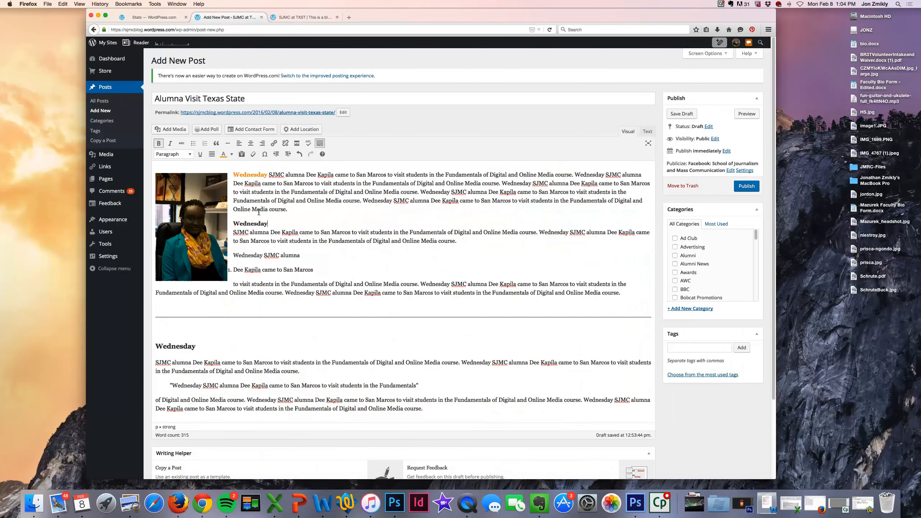
left_click(224, 208)
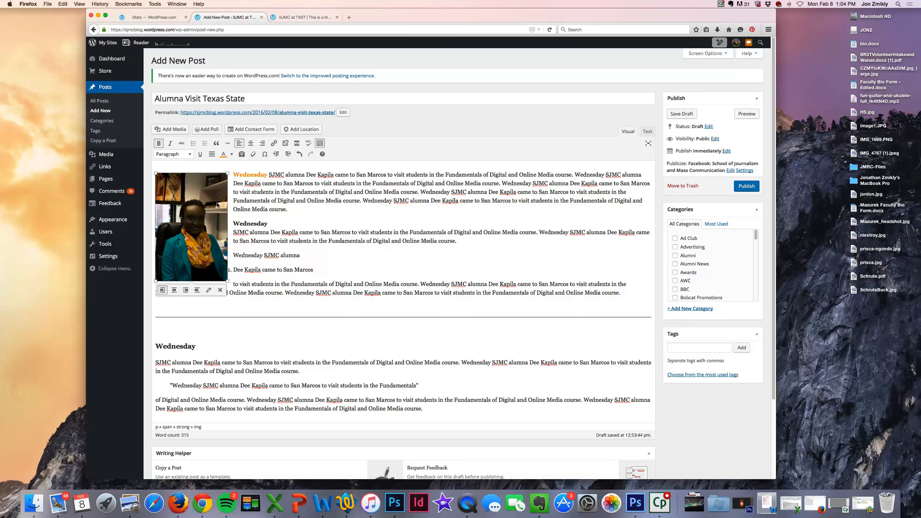
left_click(208, 290)
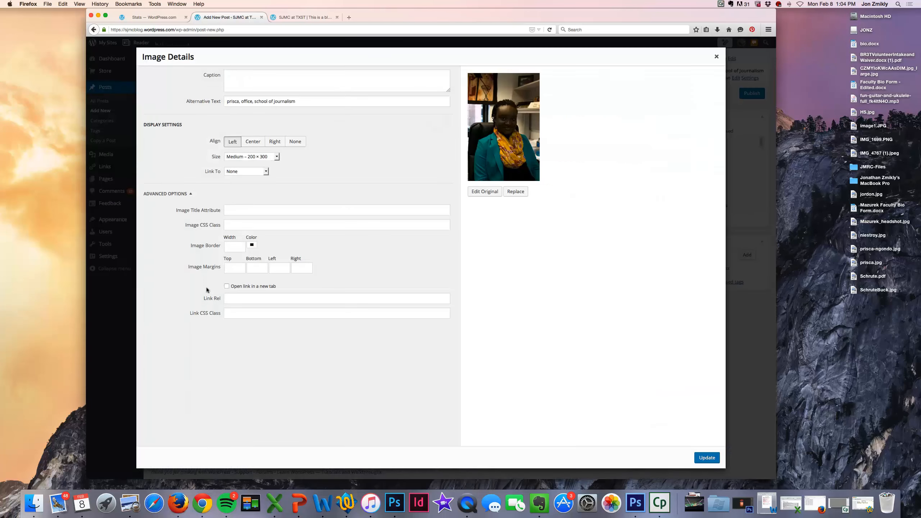
left_click(253, 77)
key("Tab")
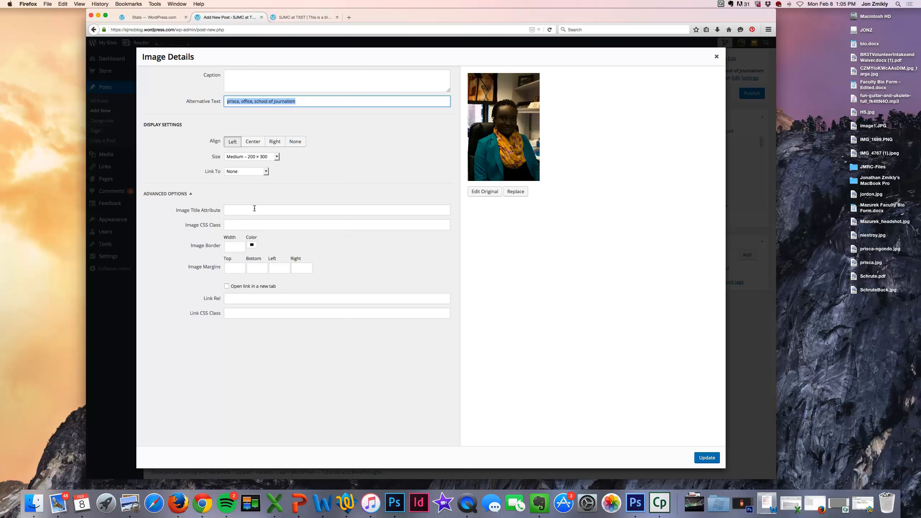
left_click(285, 209)
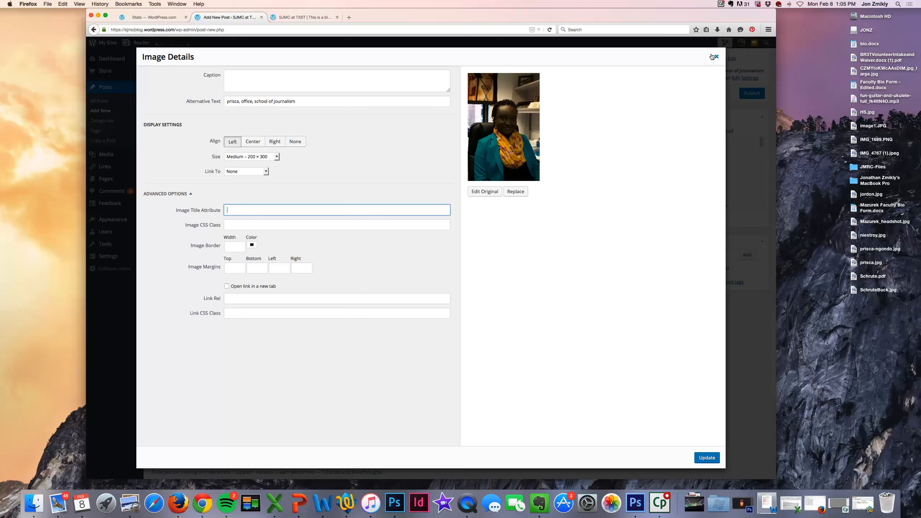
left_click(714, 57)
left_click(302, 208)
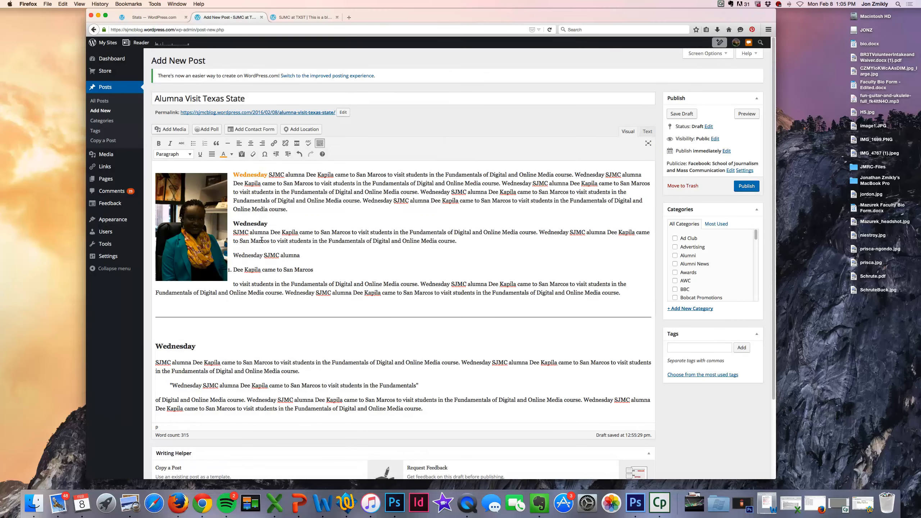
Step: Crop the top off the original portrait and save the cropped image
left_click(210, 247)
left_click(206, 290)
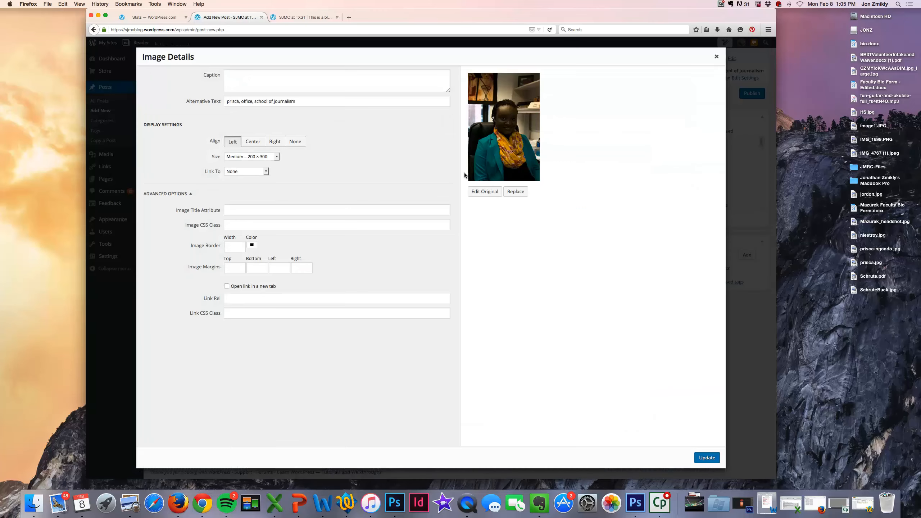
left_click(485, 191)
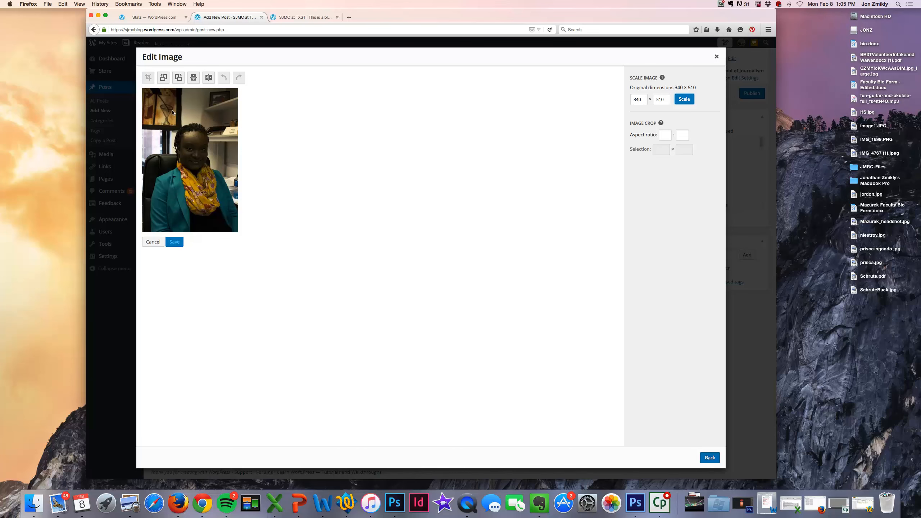
left_click_drag(143, 121, 241, 234)
left_click_drag(187, 116, 187, 111)
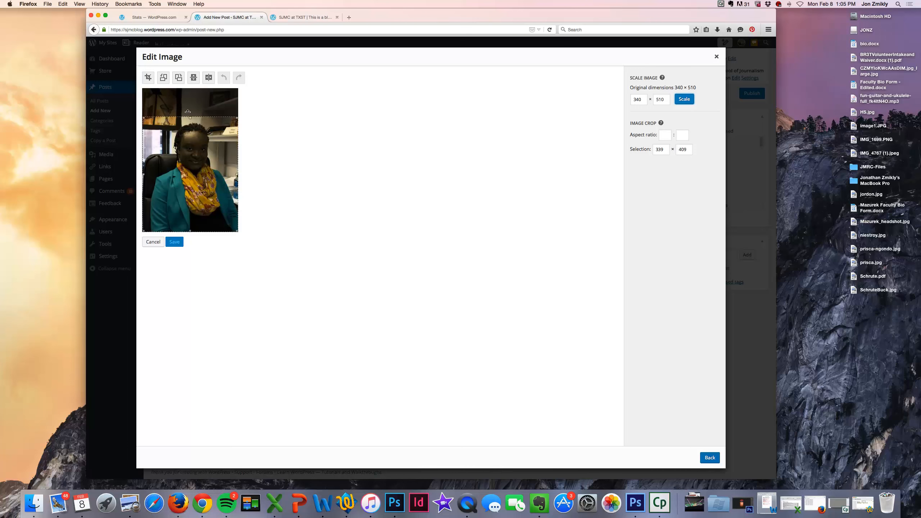
left_click(148, 78)
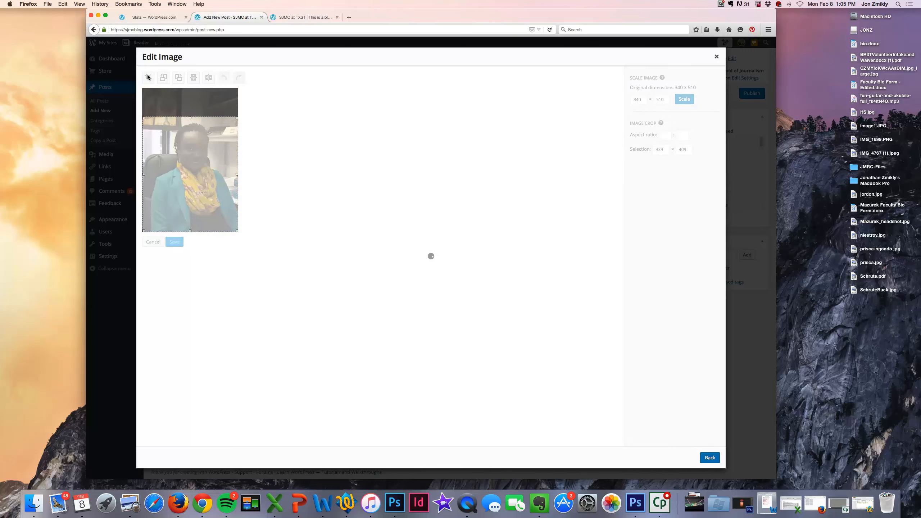
left_click(174, 242)
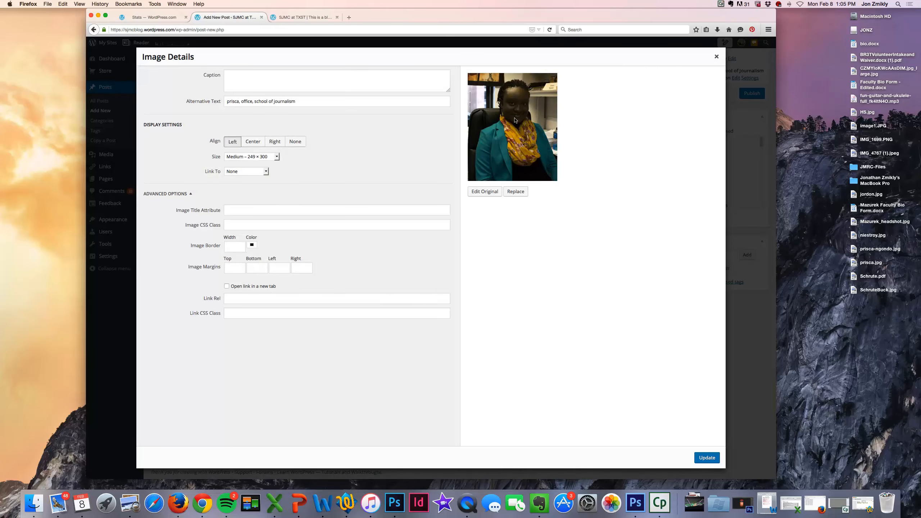
Step: Apply the cropped portrait and place the caret in the Fundamentals text line
left_click(706, 457)
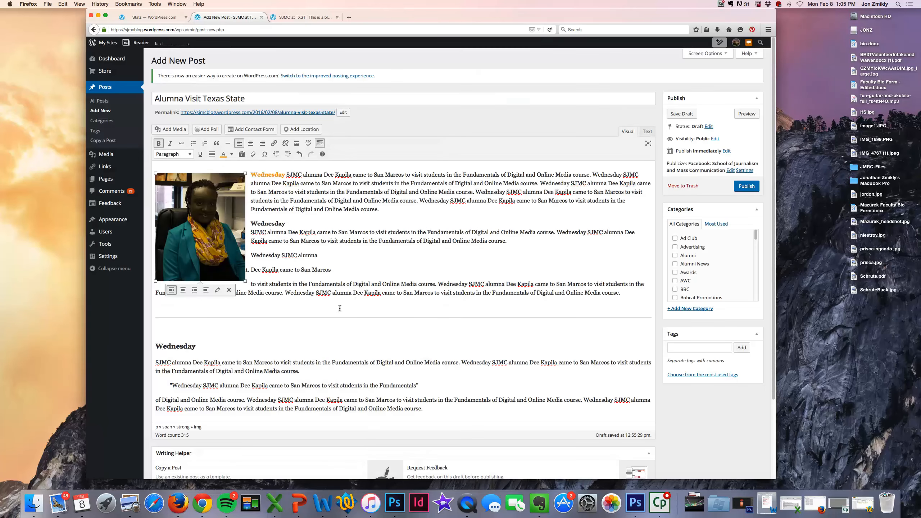
left_click(286, 205)
left_click(278, 223)
left_click(212, 222)
left_click(282, 224)
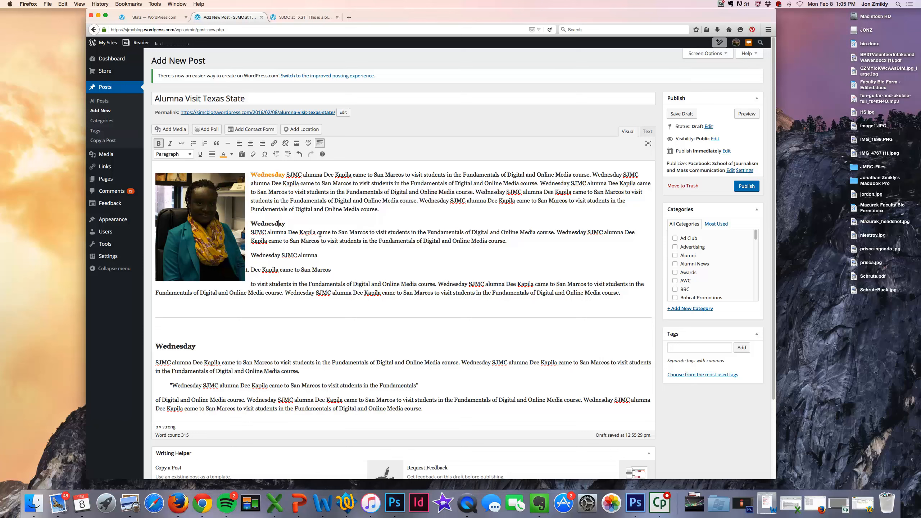
left_click(285, 207)
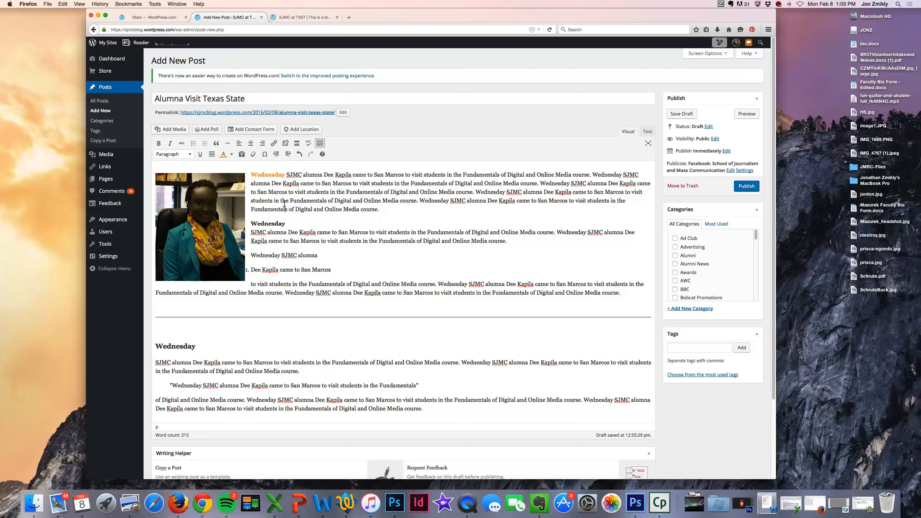
left_click(213, 208)
left_click(316, 209)
Step: Insert the lecture-hall photo from the Media Library, right-aligned beside the text
left_click(165, 131)
left_click(267, 135)
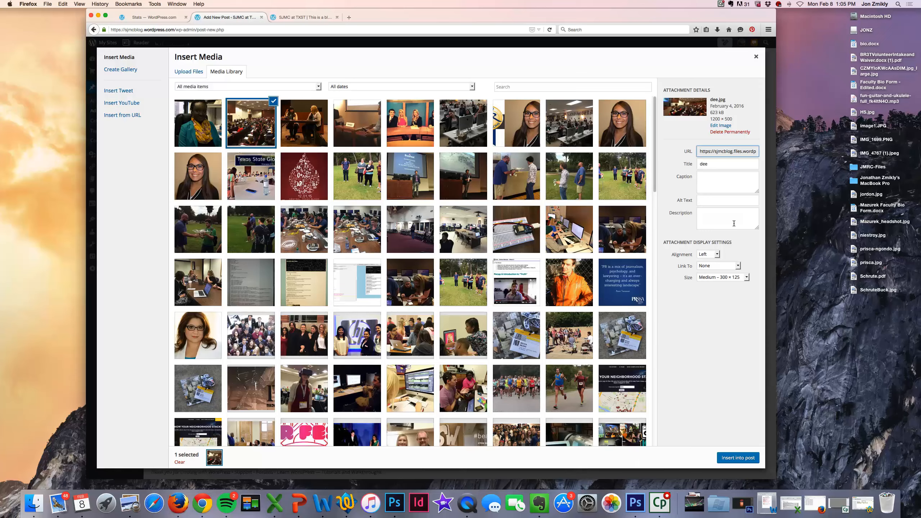
left_click(709, 254)
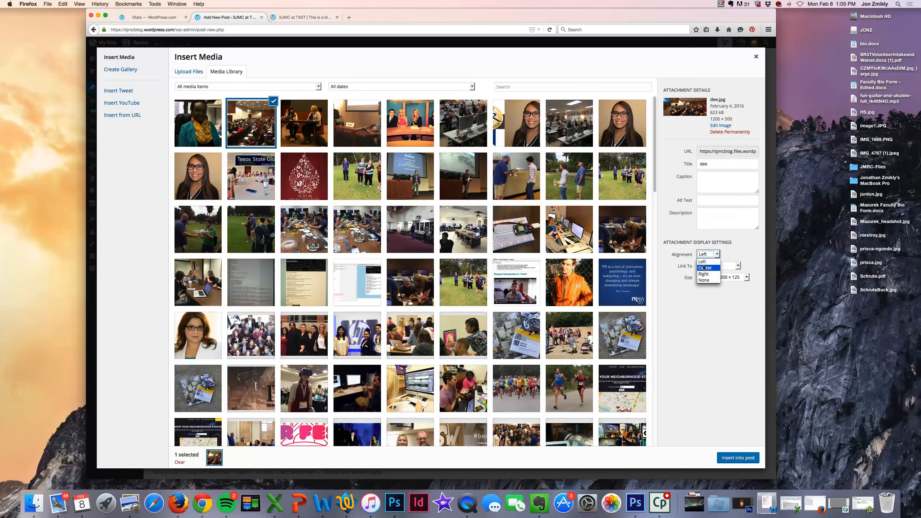
left_click(726, 457)
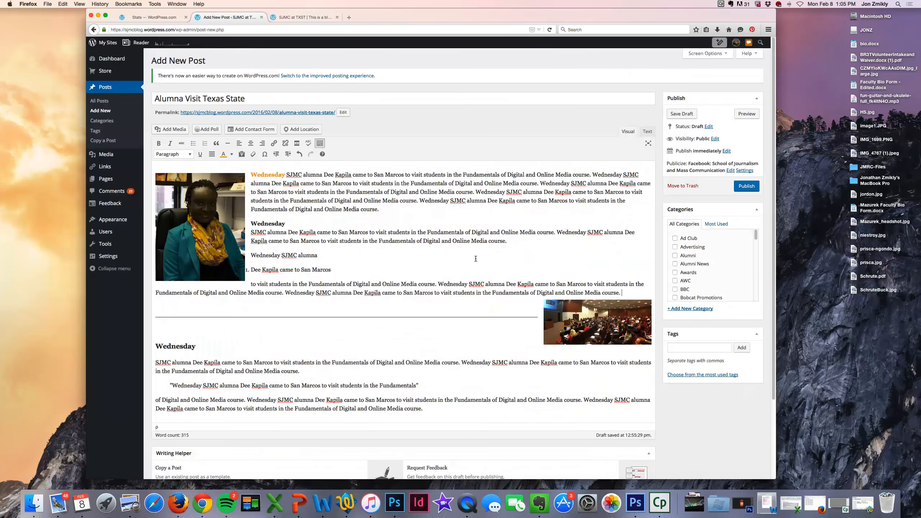
left_click(577, 321)
left_click(493, 266)
left_click_drag(345, 188, 453, 188)
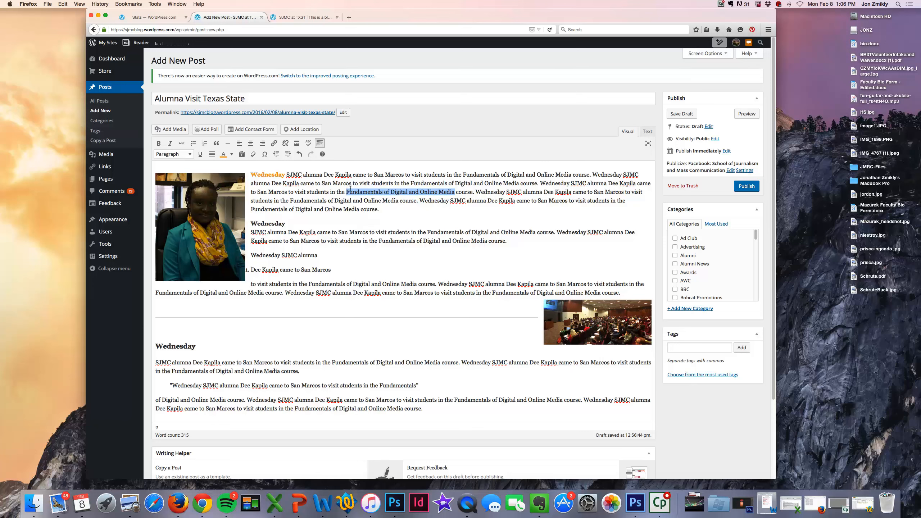
left_click(366, 189)
left_click_drag(453, 188, 345, 189)
left_click(273, 143)
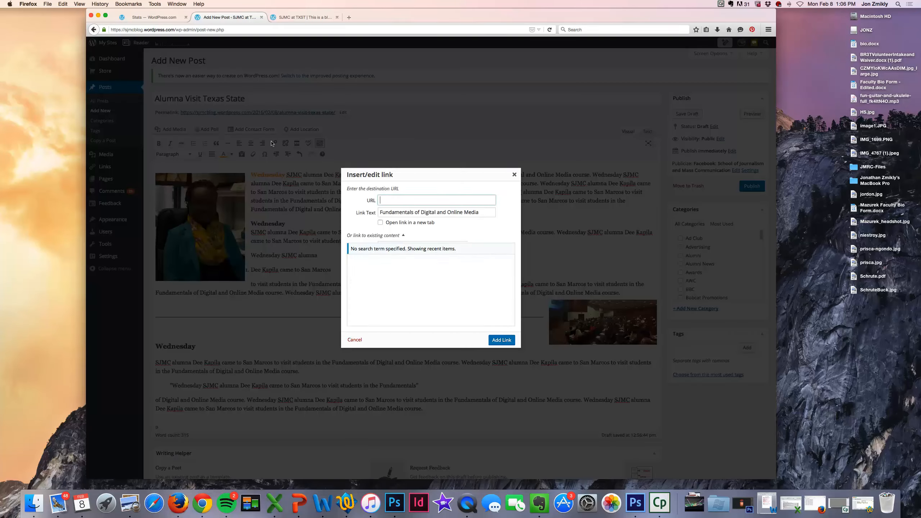
left_click(387, 197)
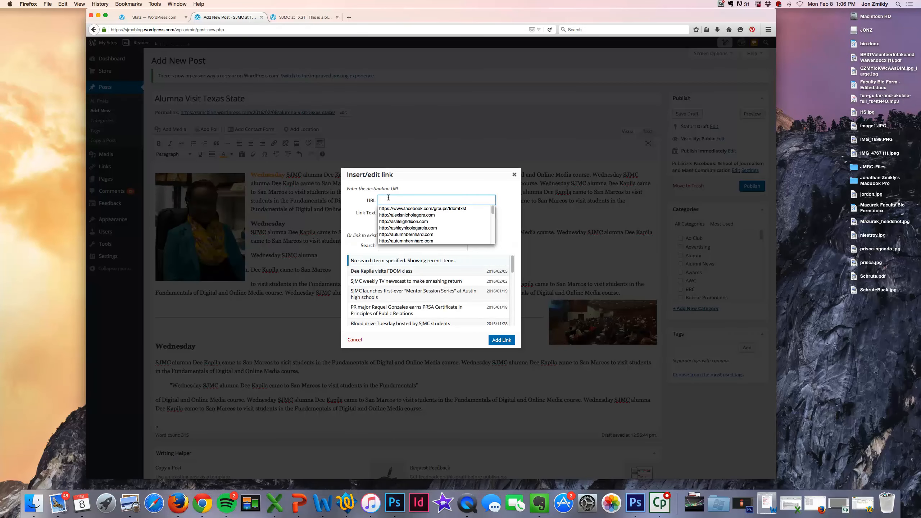
type("http://")
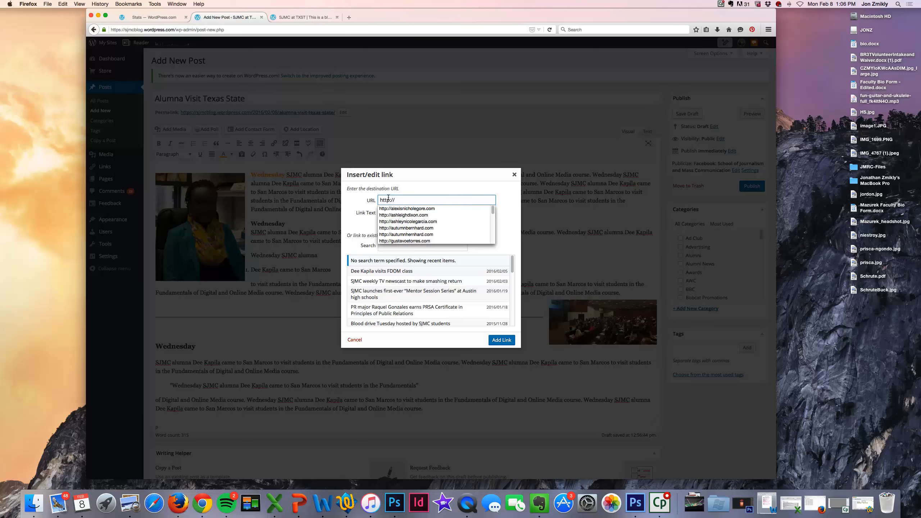
type("jonzmikly.com/digital")
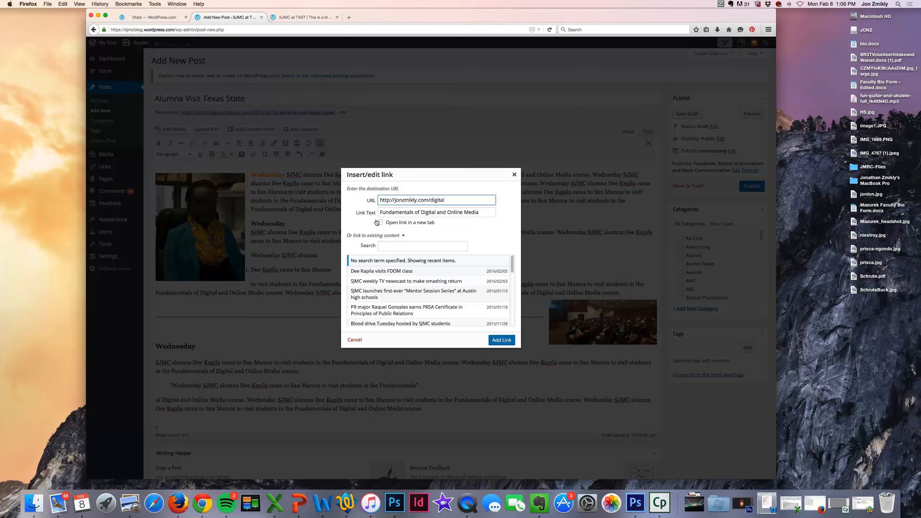
left_click(379, 222)
left_click(503, 338)
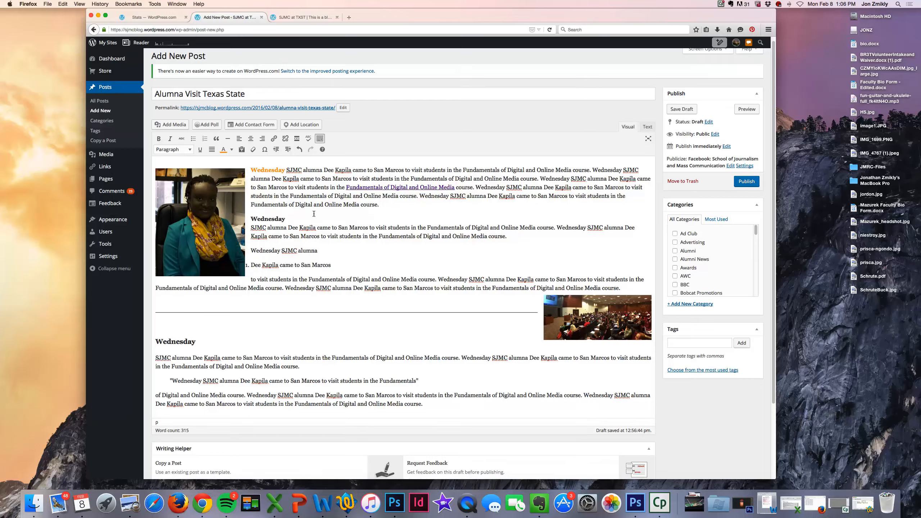
Step: Check where the Fundamentals link points, then dismiss its link details
scroll(315, 210, "down", 3)
scroll(315, 214, "up", 3)
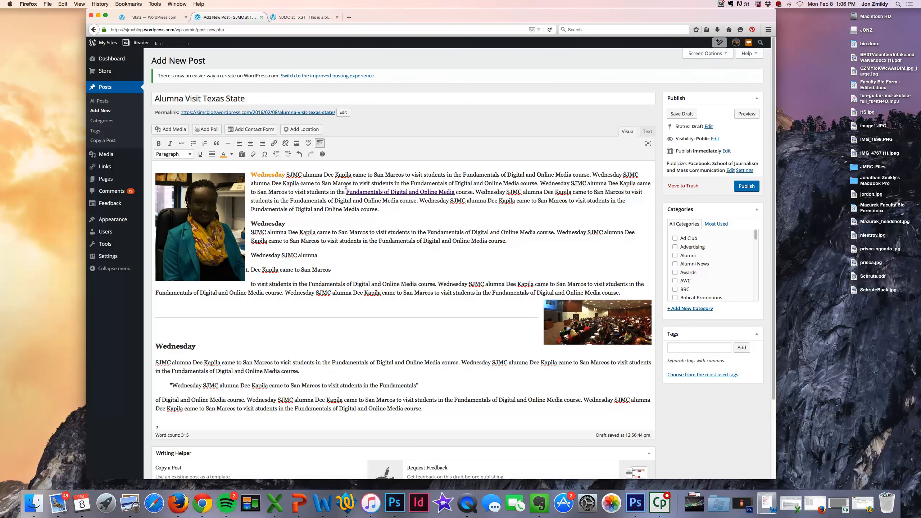
scroll(396, 240, "down", 2)
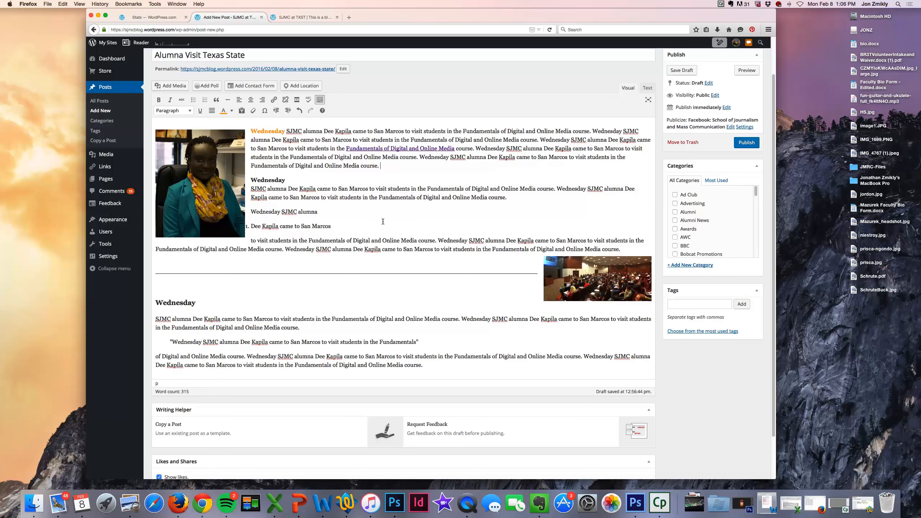
left_click(367, 147)
left_click(236, 159)
left_click(303, 158)
scroll(324, 195, "down", 3)
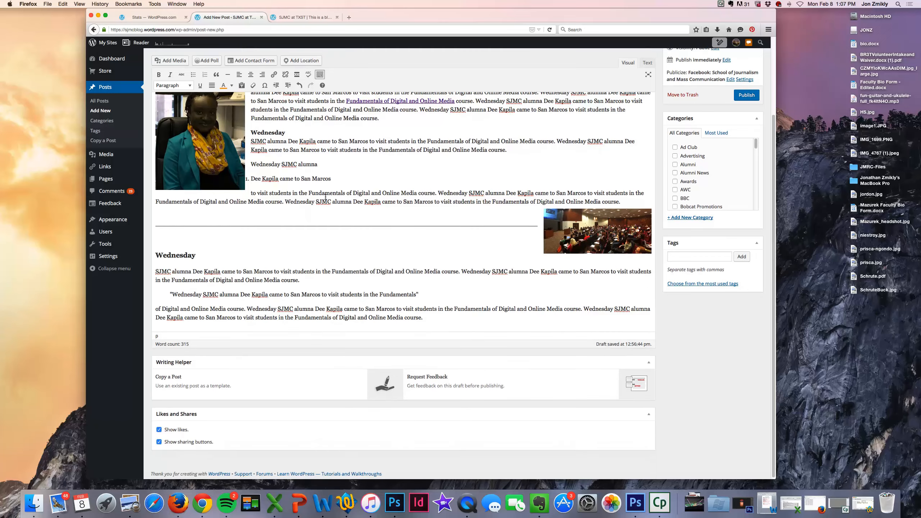
scroll(477, 251, "up", 5)
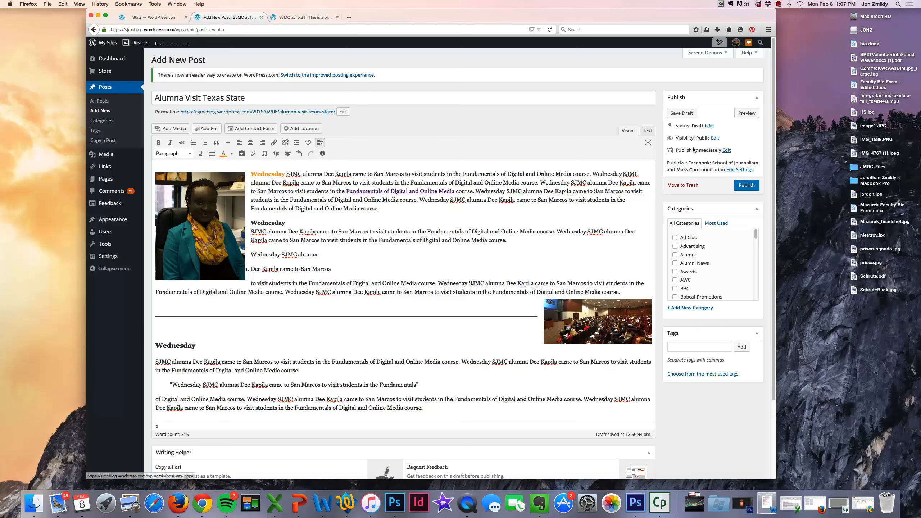
Step: Set the publish date to Feb 09, 2016 at 10:49 and confirm it
left_click(726, 149)
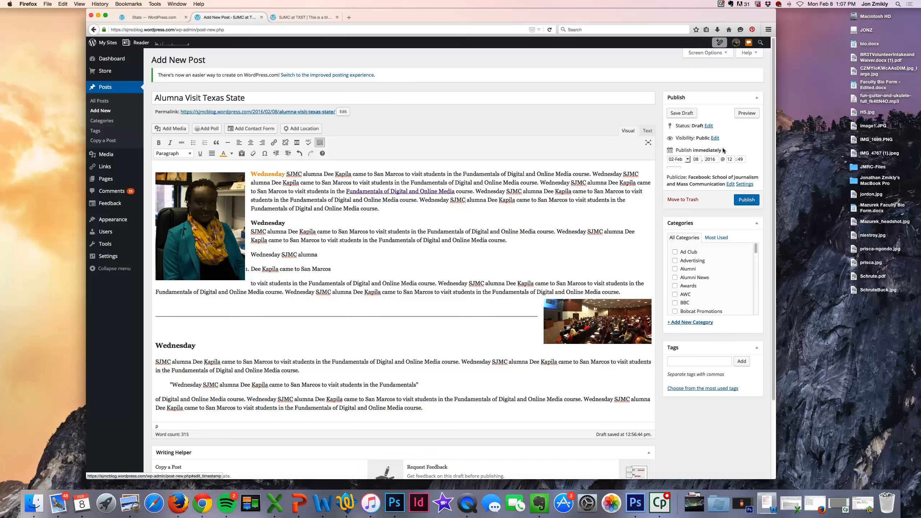
double_click(698, 160)
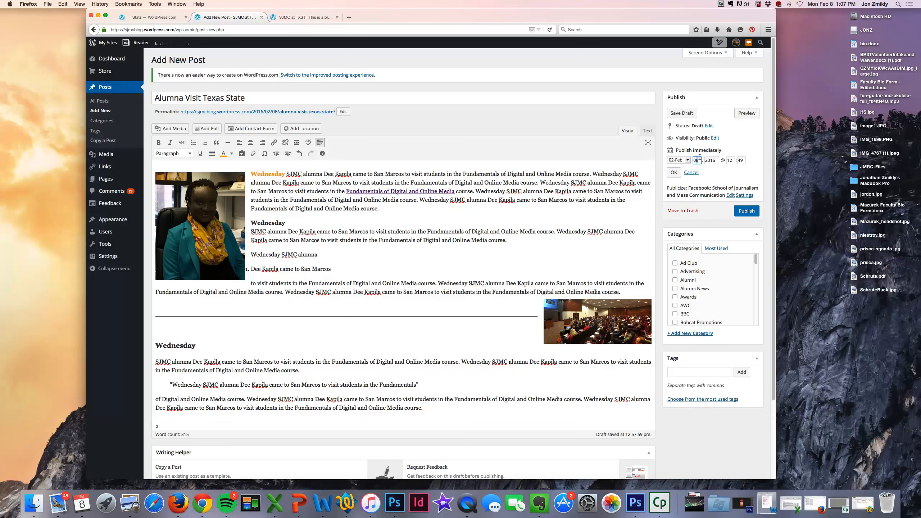
key("Tab")
key("Tab")
type("10")
left_click(674, 172)
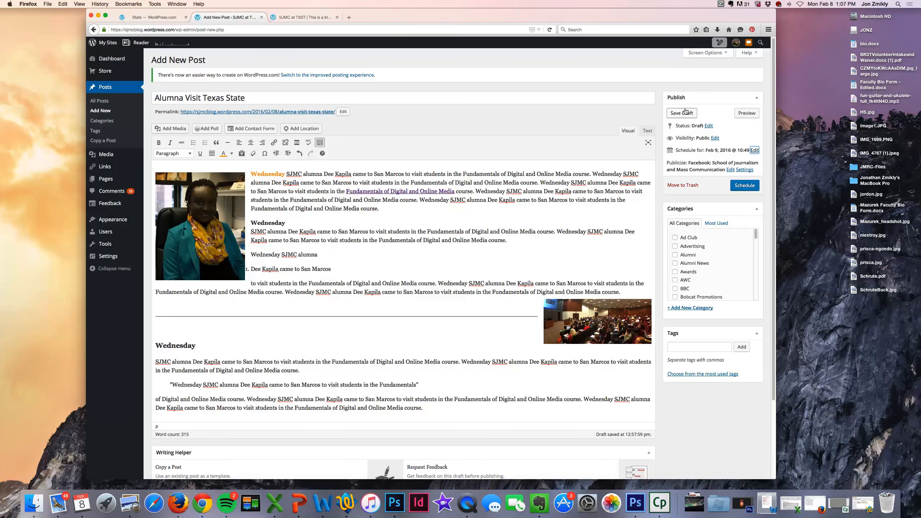
Step: Preview the scheduled post, scroll through it, and return to the post editor
left_click(742, 113)
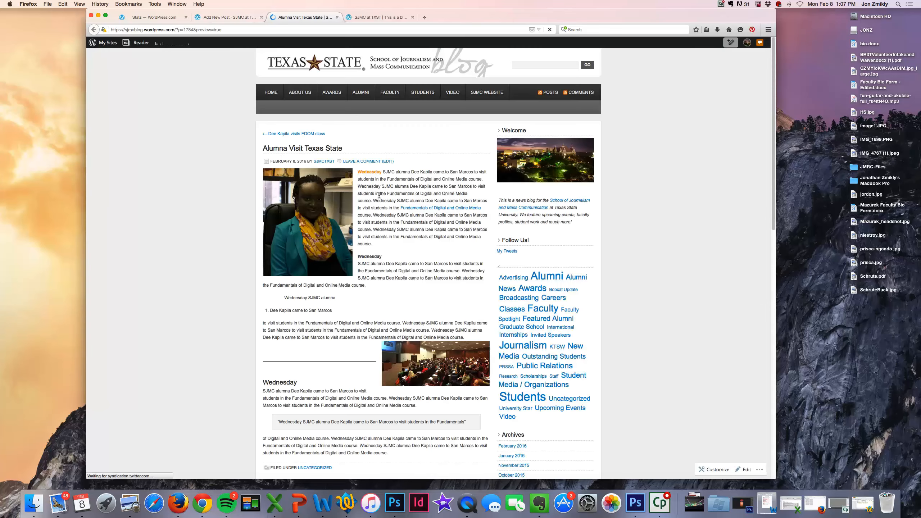
scroll(297, 241, "down", 2)
scroll(297, 242, "down", 5)
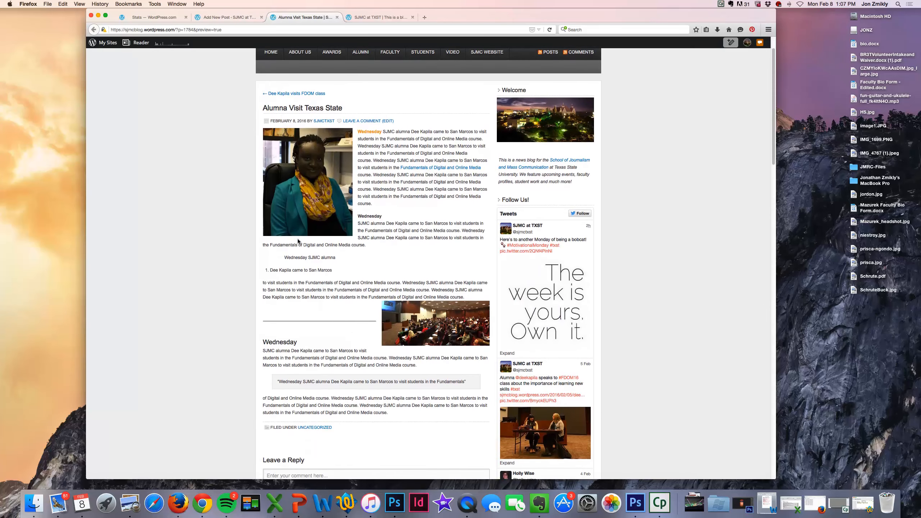
scroll(298, 237, "up", 7)
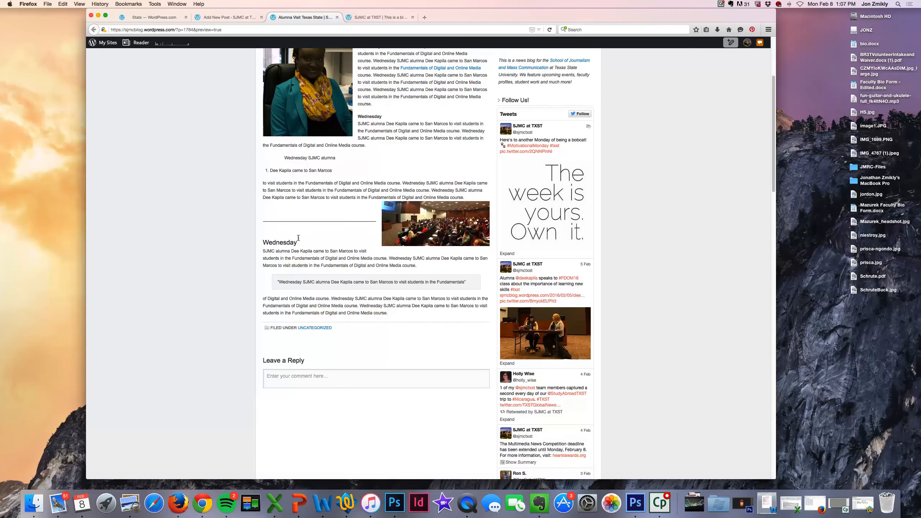
left_click(232, 16)
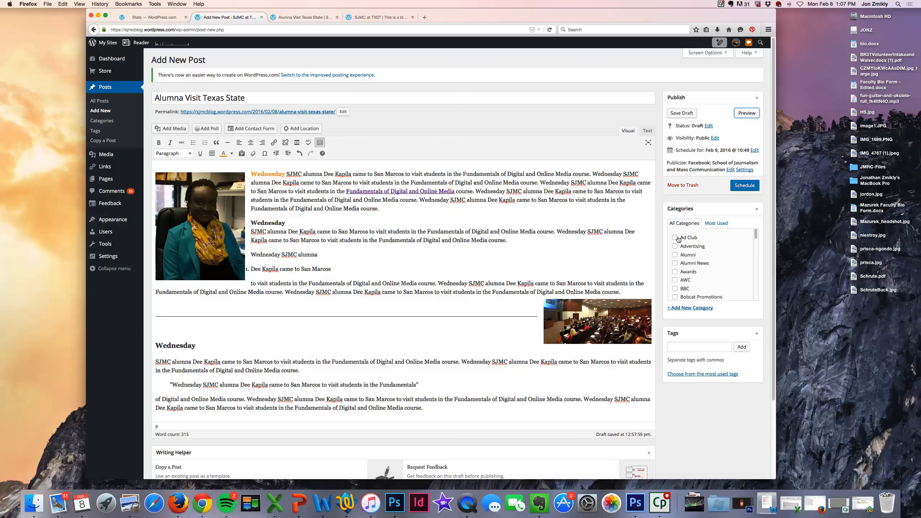
Step: Scroll down the sidebar to the Tags box and place the cursor in the tags field
scroll(677, 259, "down", 1)
scroll(676, 254, "down", 5)
scroll(677, 250, "down", 8)
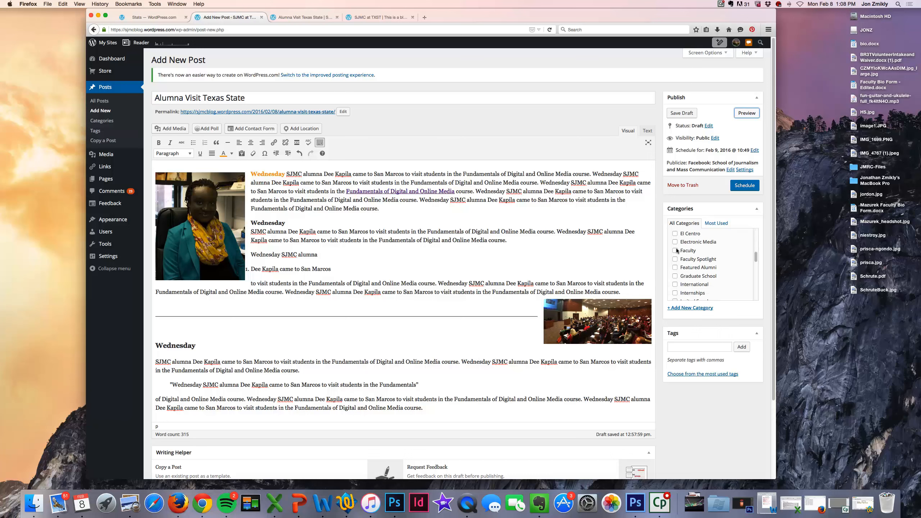
scroll(675, 250, "down", 1)
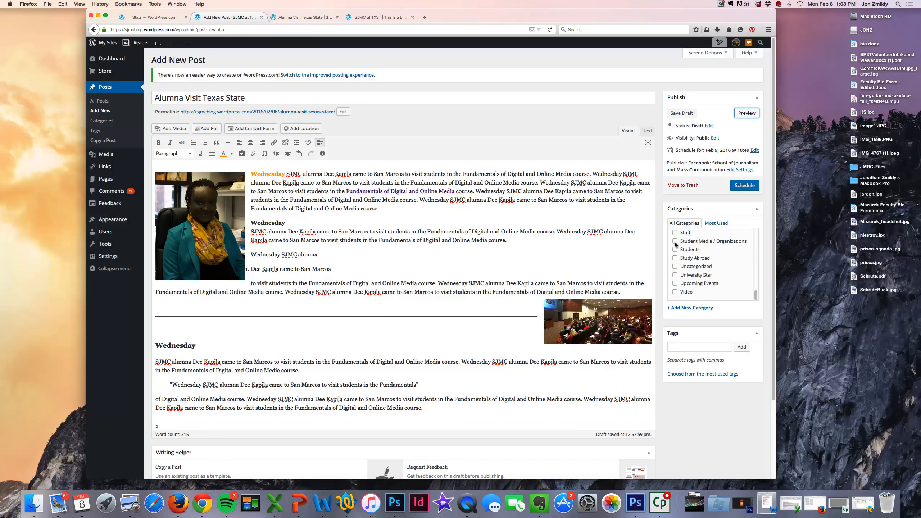
left_click(675, 343)
Step: Go to Posts > All Posts in the admin sidebar
scroll(660, 324, "up", 1)
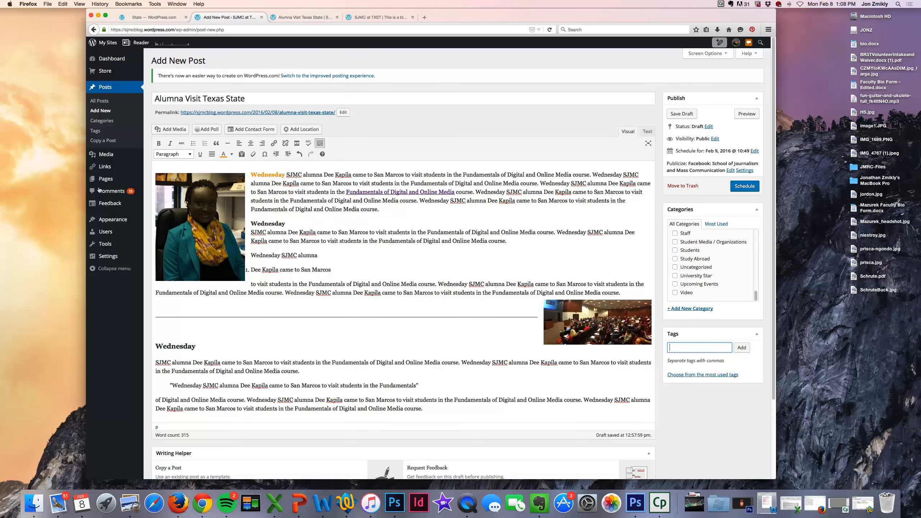
mouse_move(106, 159)
left_click(99, 100)
Step: Confirm leaving the page and open the published FDOM class visit post, inspecting its classroom photo
left_click(504, 210)
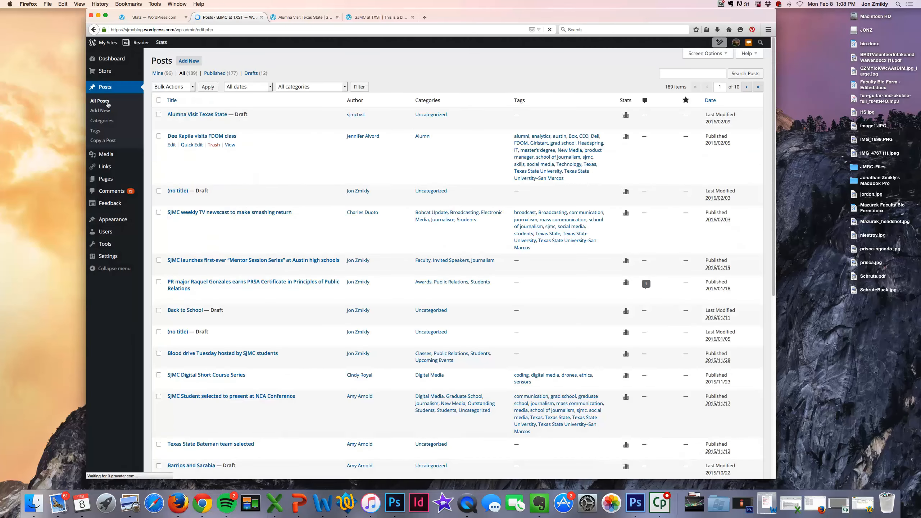
left_click(168, 143)
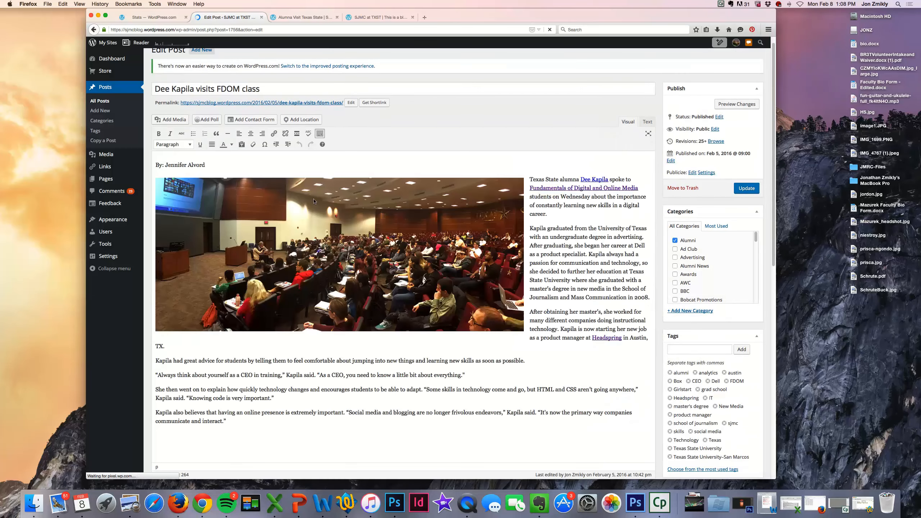
scroll(308, 201, "down", 5)
scroll(306, 199, "down", 5)
scroll(363, 218, "up", 10)
left_click(404, 222)
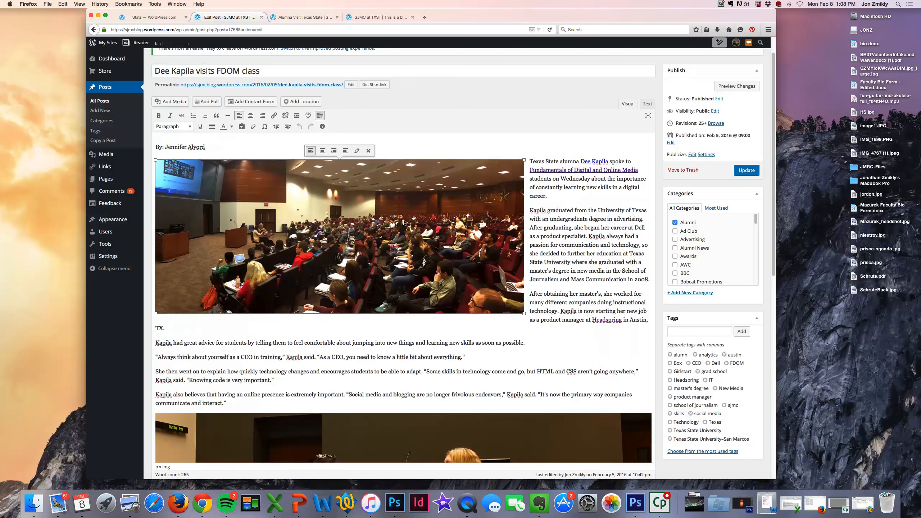
left_click(562, 205)
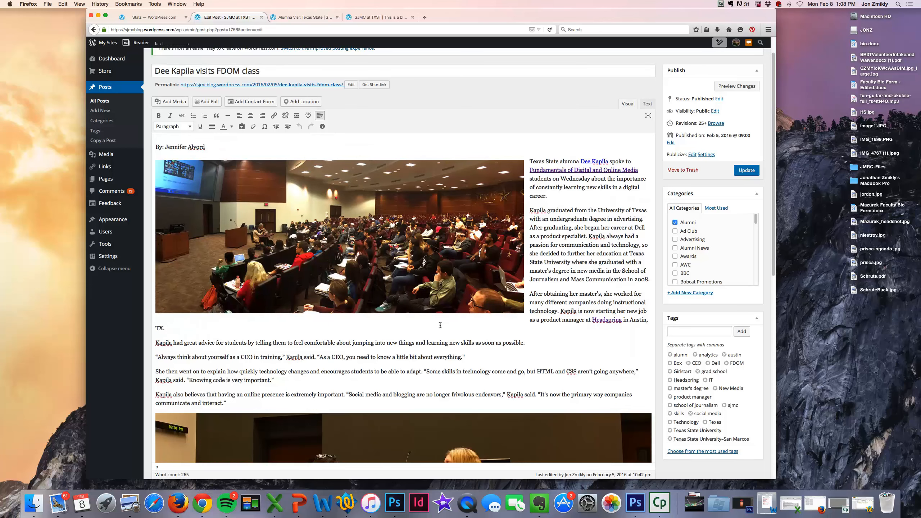
scroll(588, 202, "down", 10)
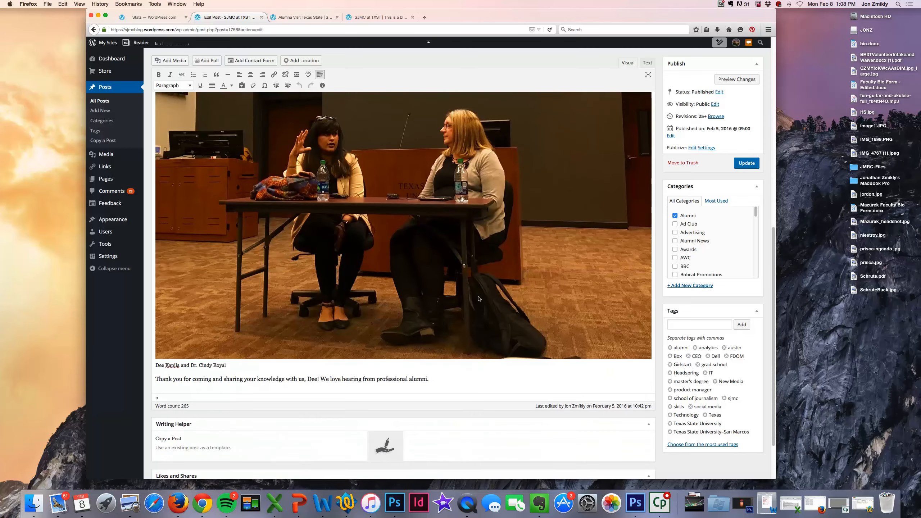
scroll(689, 254, "up", 10)
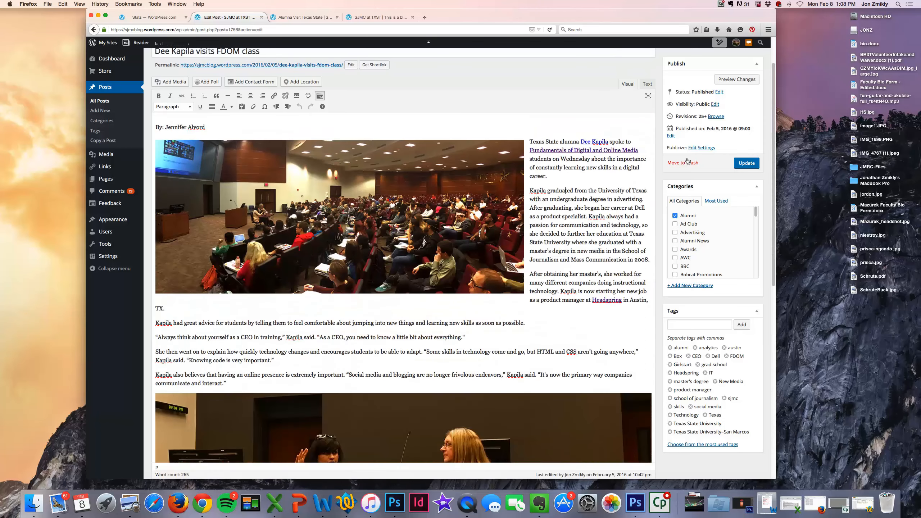
Step: Reload and scroll the preview for comparison, then return to that post's editor
left_click(305, 17)
key("super+r")
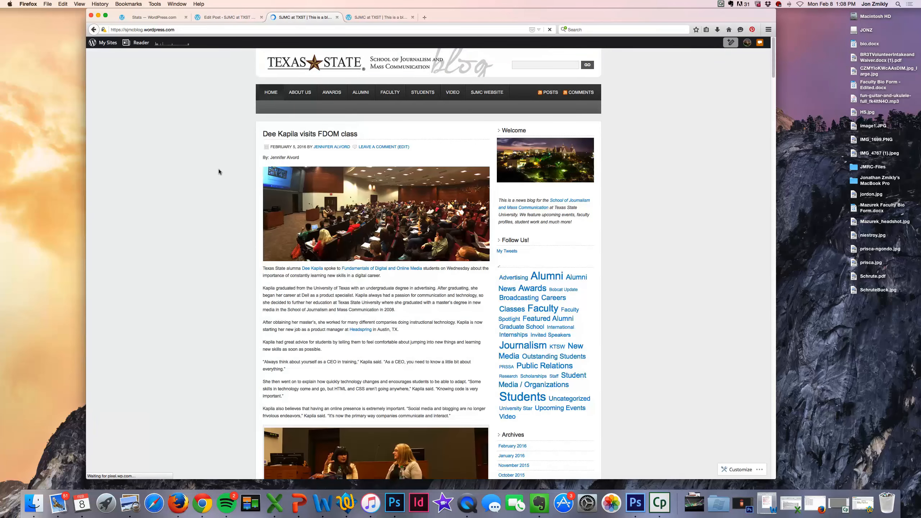
scroll(269, 137, "down", 1)
scroll(250, 185, "down", 4)
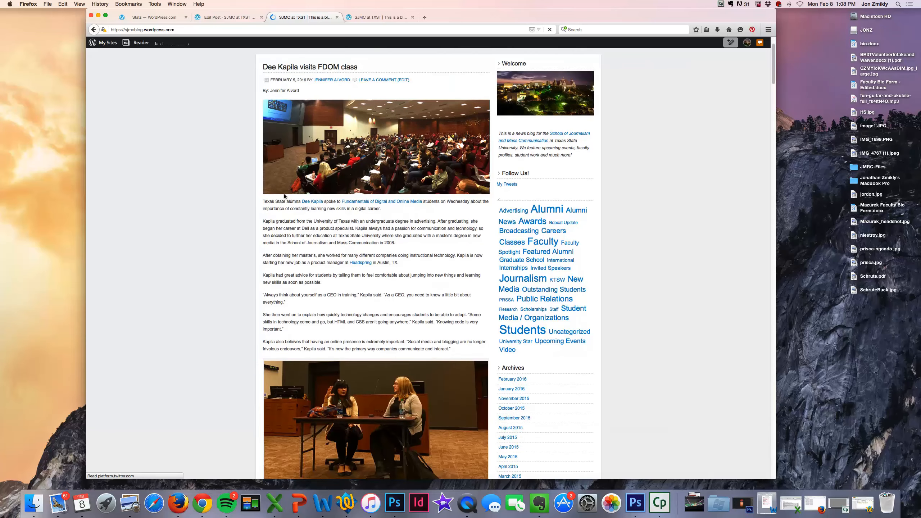
scroll(242, 190, "up", 3)
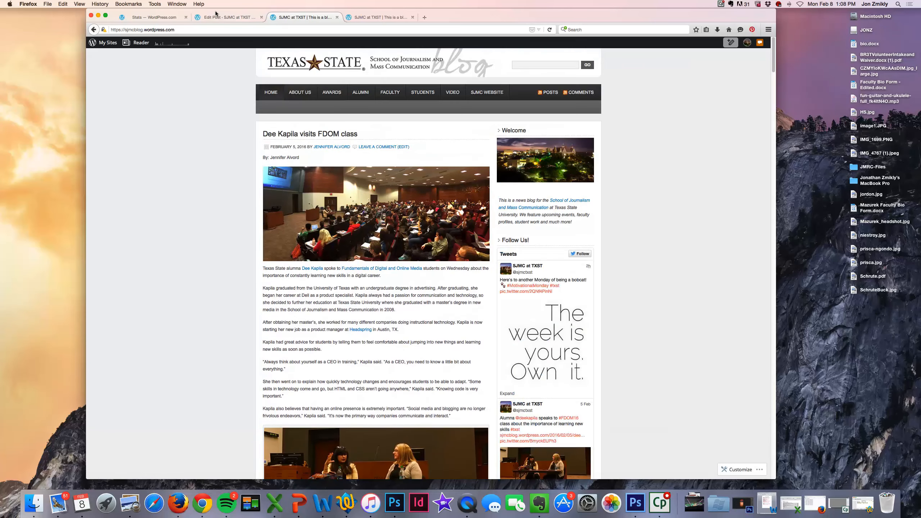
left_click(214, 16)
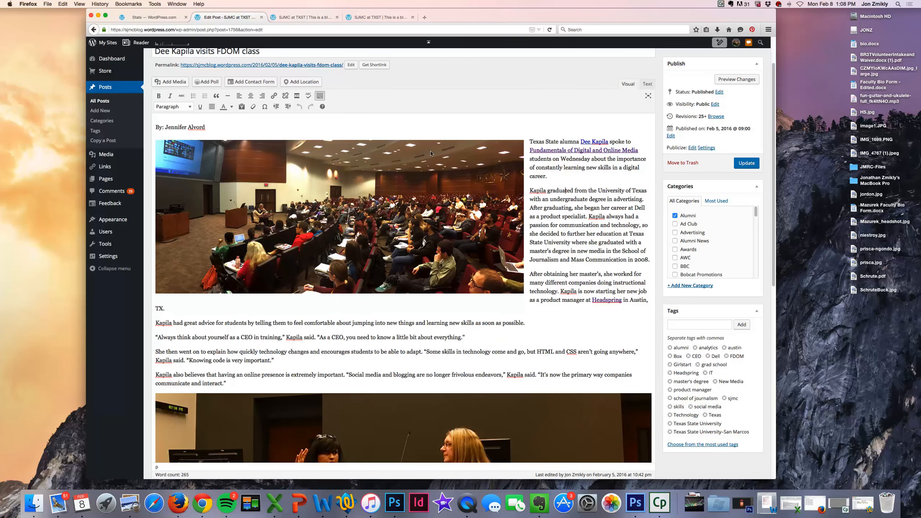